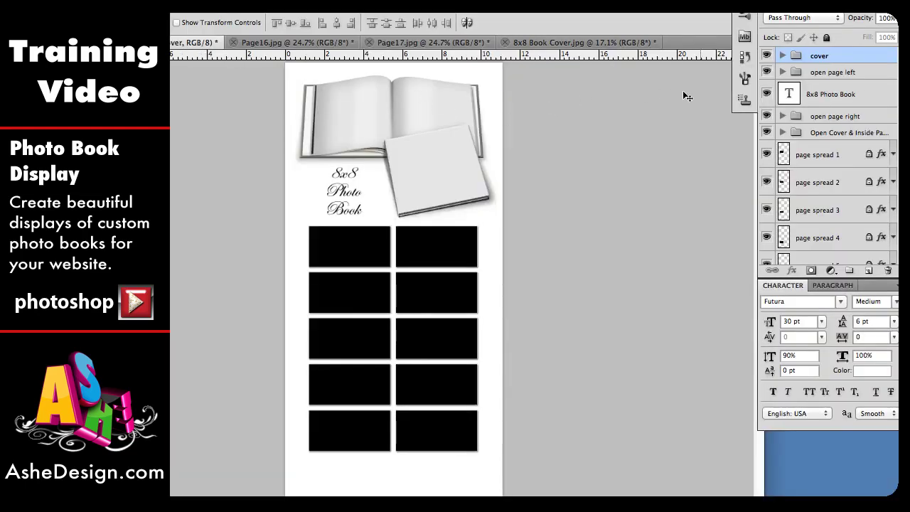
Hide the cover group and select the left page layer inside the open page left group.
click(767, 57)
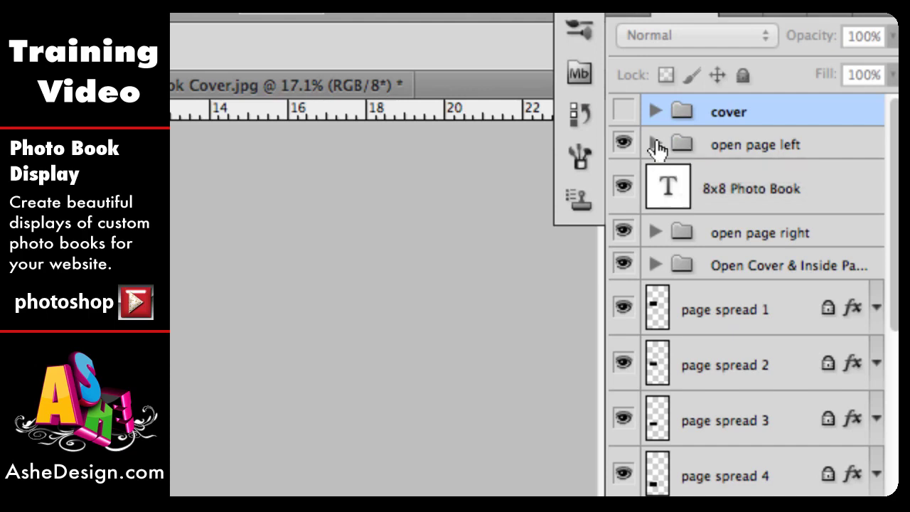
click(655, 145)
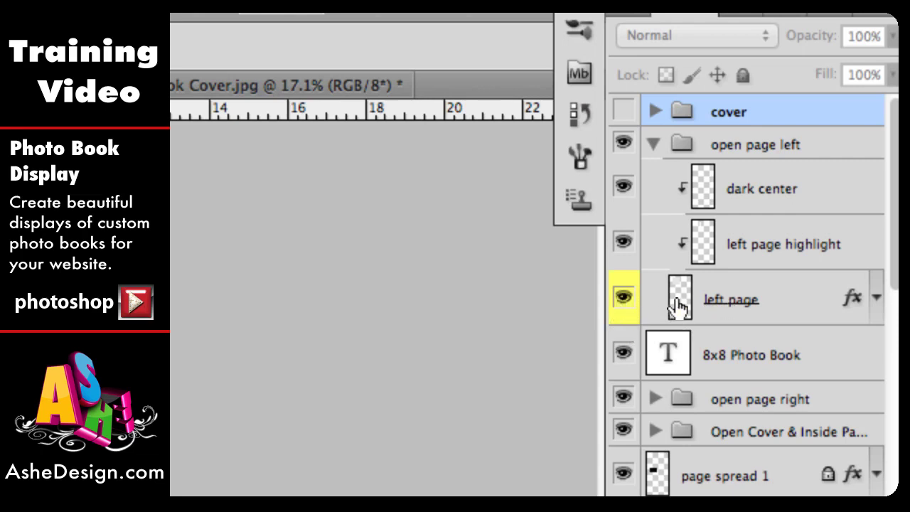
click(799, 304)
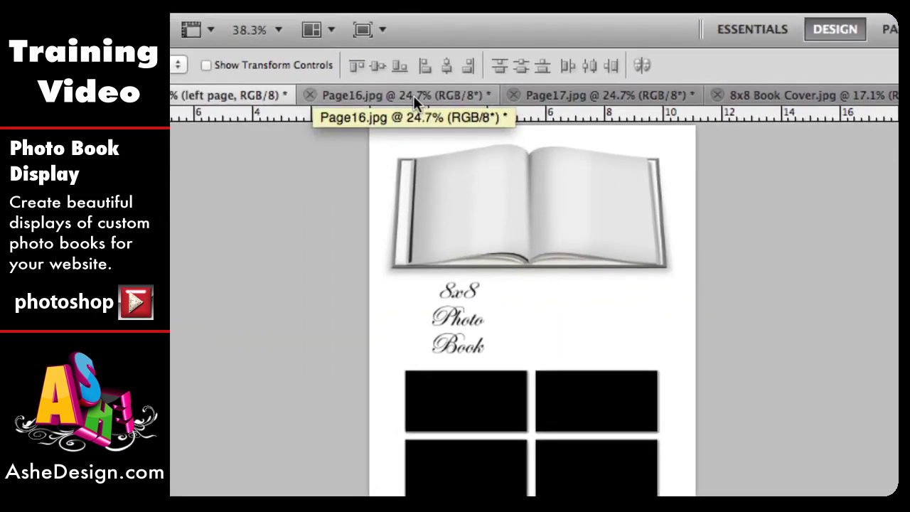
Resize the Page16.jpg image to a height of 300 pixels with proportions constrained.
click(259, 94)
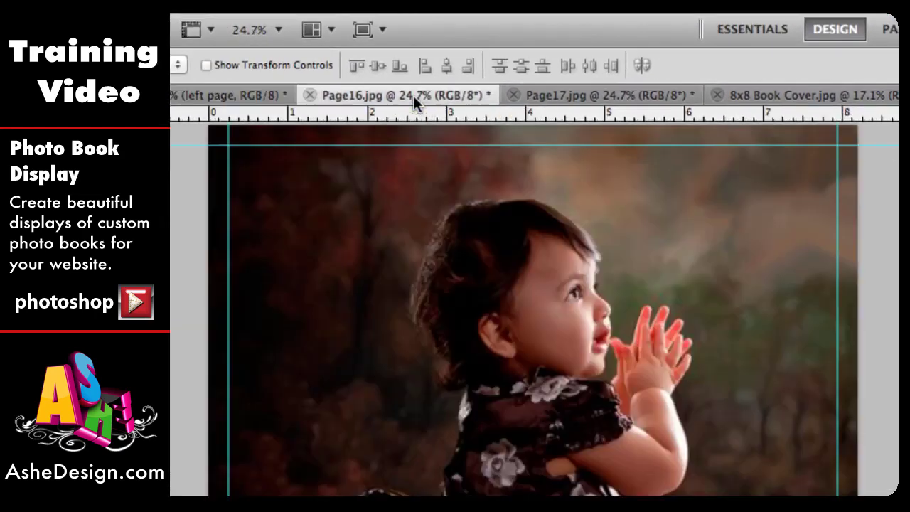
click(217, 7)
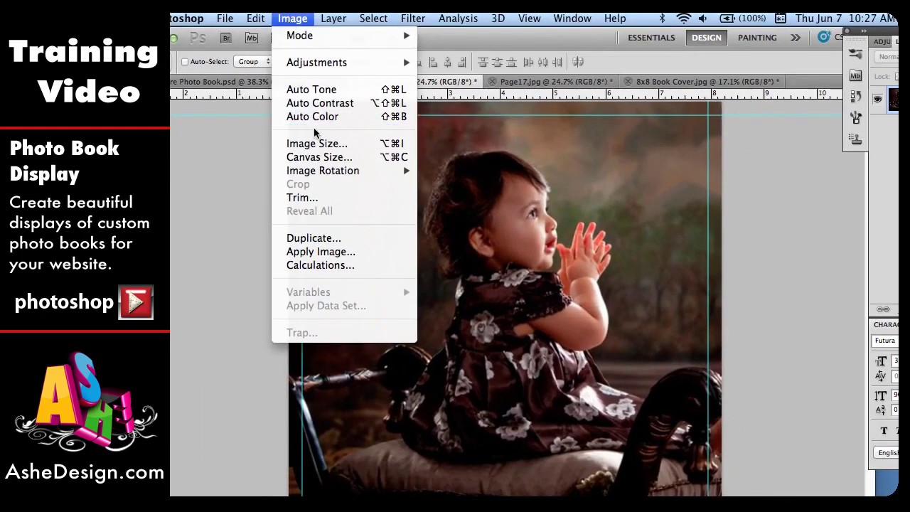
click(316, 143)
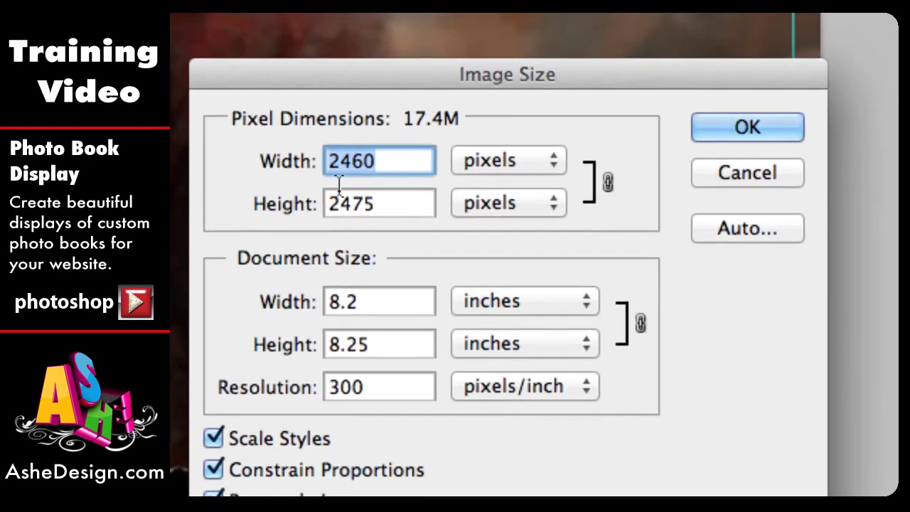
click(336, 201)
text(300)
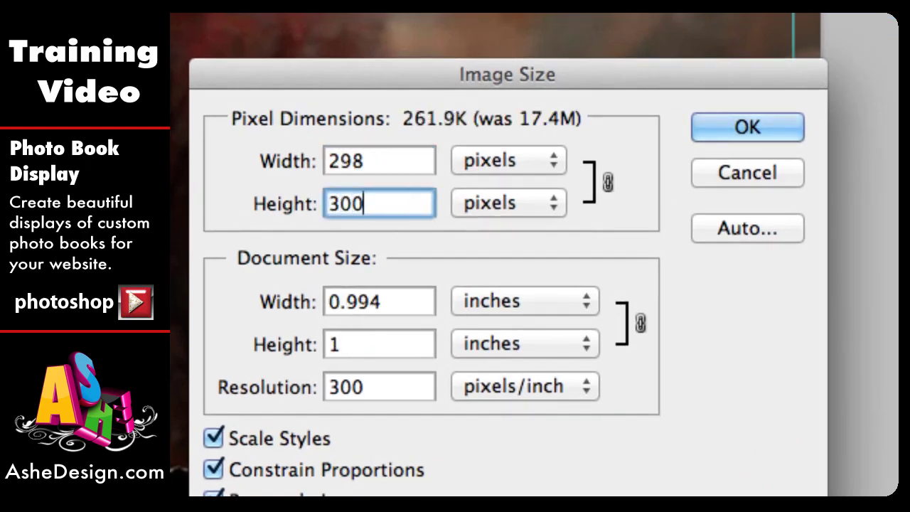
click(740, 131)
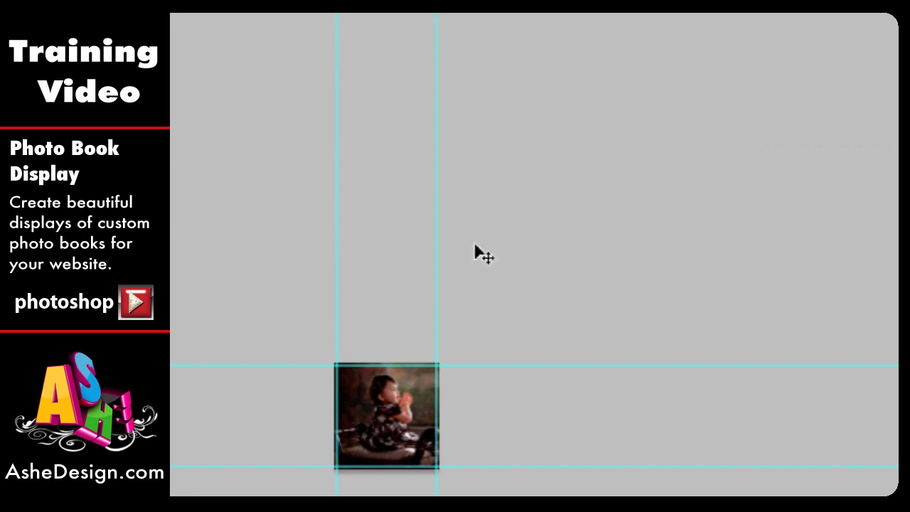
Fit the resized Page16.jpg to the screen and copy the entire image.
double_click(220, 378)
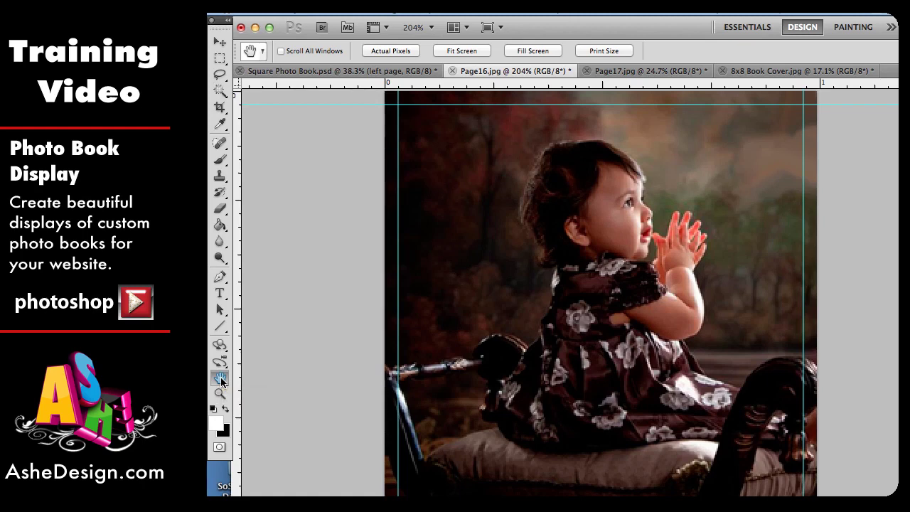
key(ctrl+a)
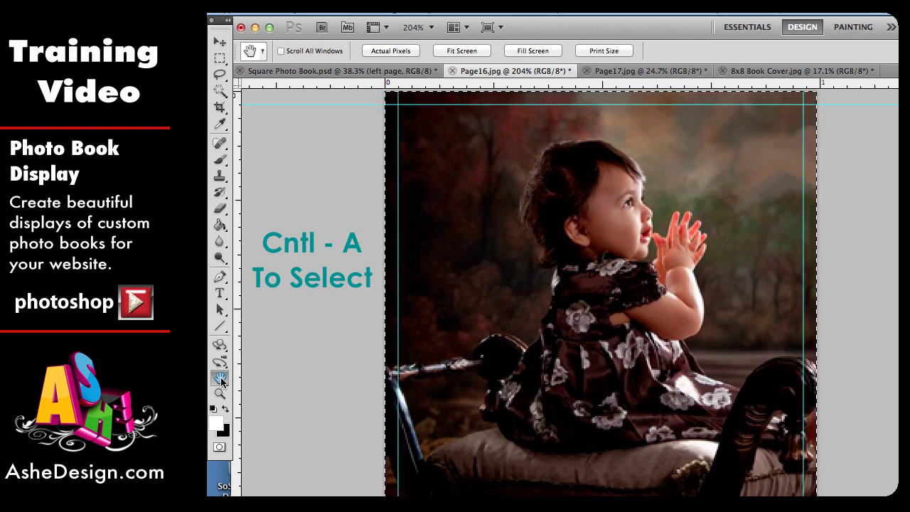
key(ctrl+c)
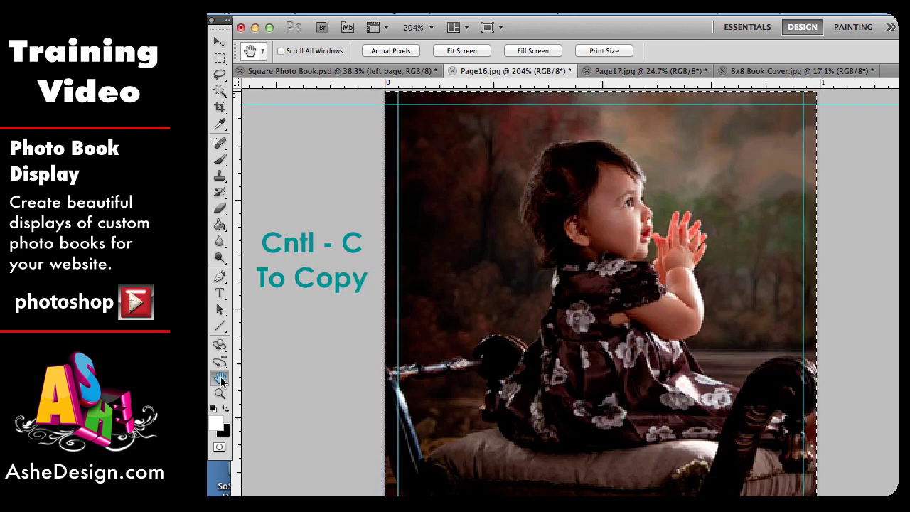
Paste the photo above the left page layer in Square Photo Book.psd and move it over the book's left page.
click(313, 71)
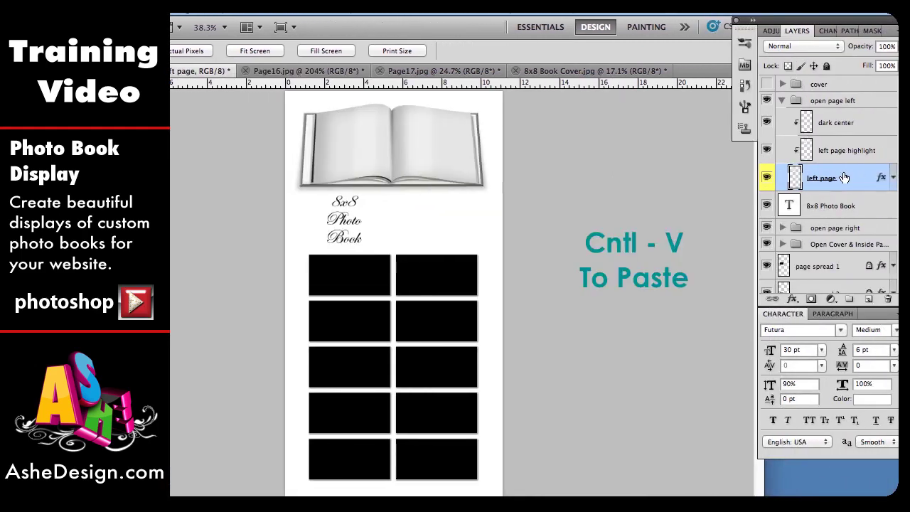
key(ctrl+v)
key(v)
mouse_move(412, 164)
mouse_down()
mouse_move(384, 159)
mouse_move(363, 139)
mouse_move(359, 101)
mouse_up()
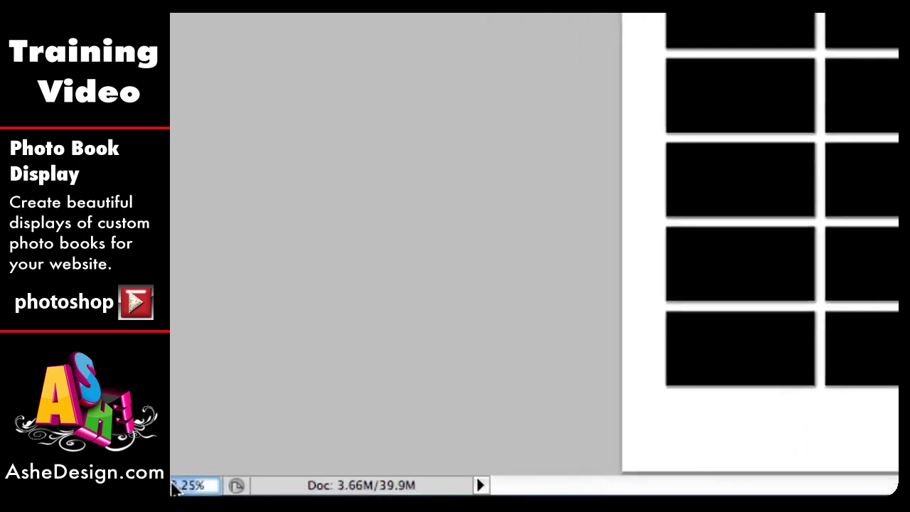
At 500% zoom, start distorting the pasted photo by fitting its lower-left corner to the left page's lower-left corner.
text(500)
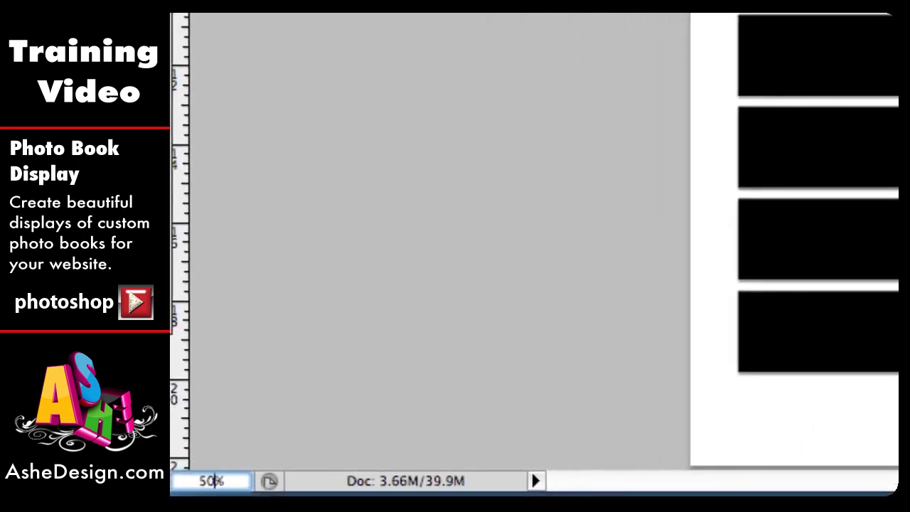
key(Return)
scroll(402, 78, up, 5)
scroll(574, 35, down, 5)
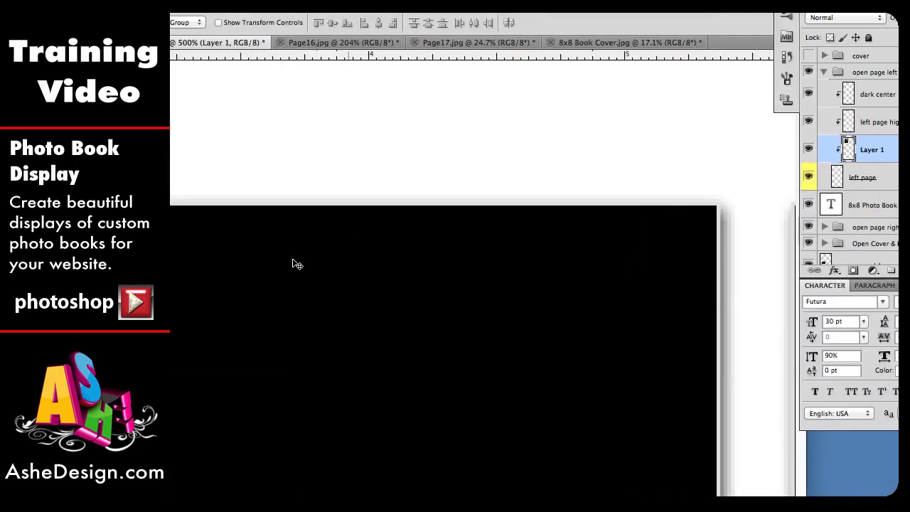
scroll(334, 236, up, 10)
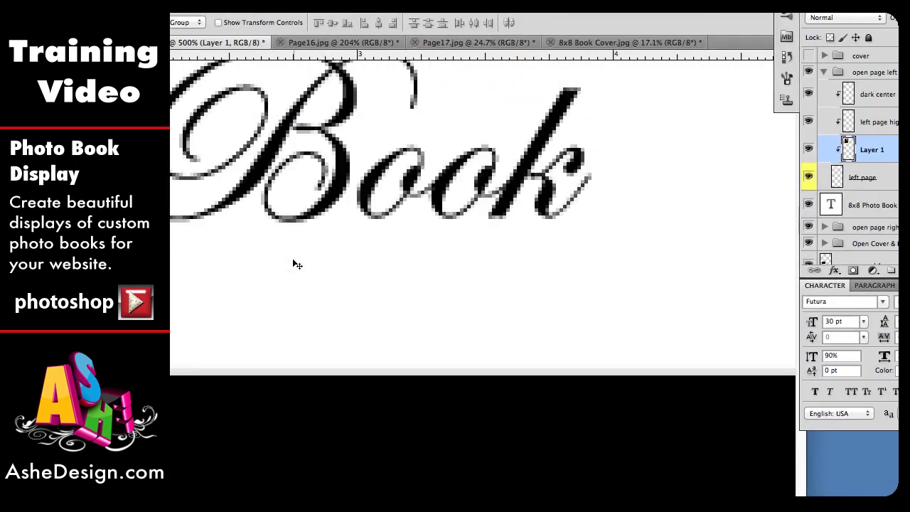
scroll(297, 264, up, 10)
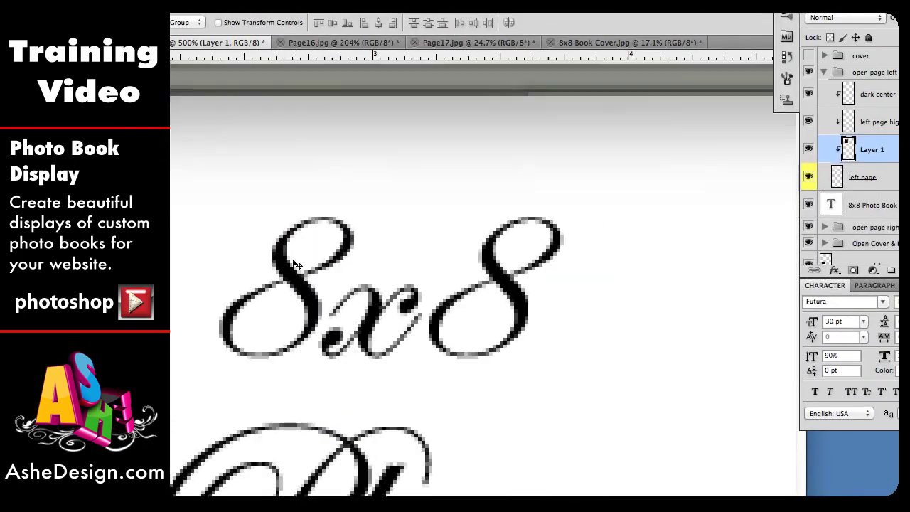
scroll(297, 265, up, 5)
scroll(297, 265, left, 5)
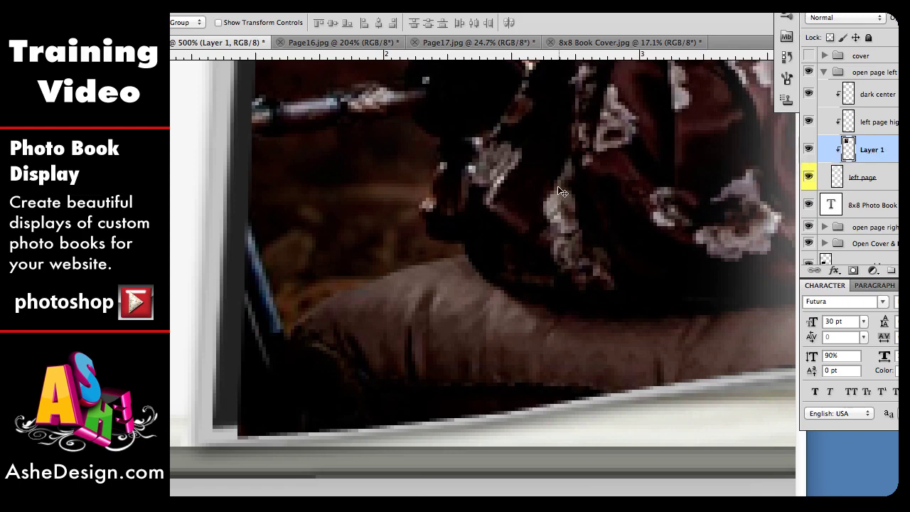
key(ctrl+t)
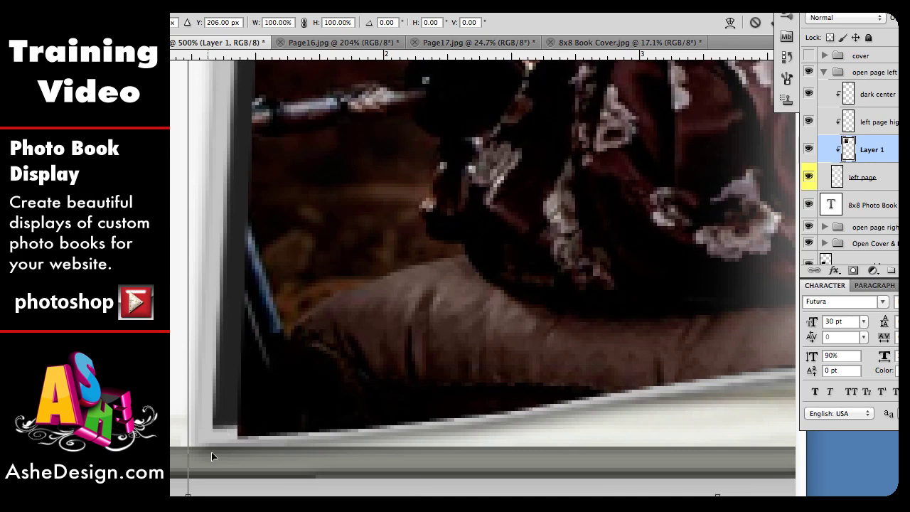
scroll(223, 443, down, 2)
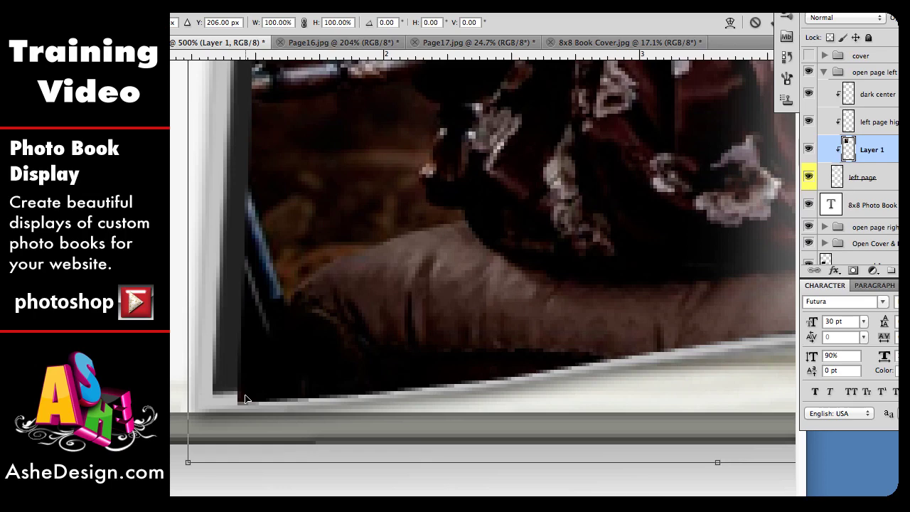
click(319, 267)
right_click(318, 268)
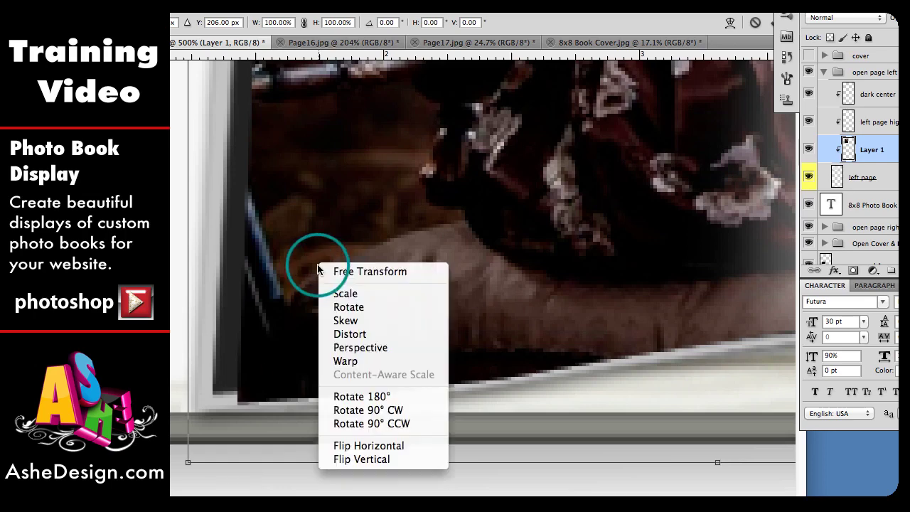
click(350, 334)
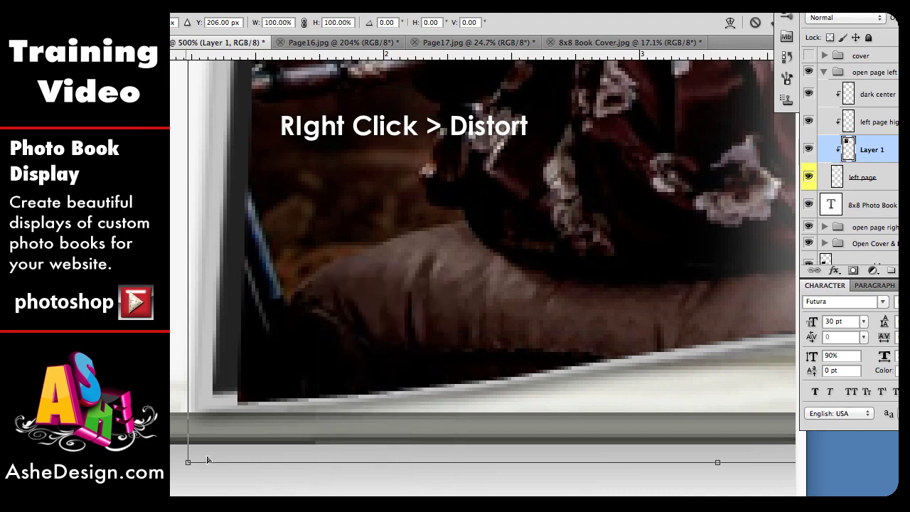
drag(189, 459, 241, 403)
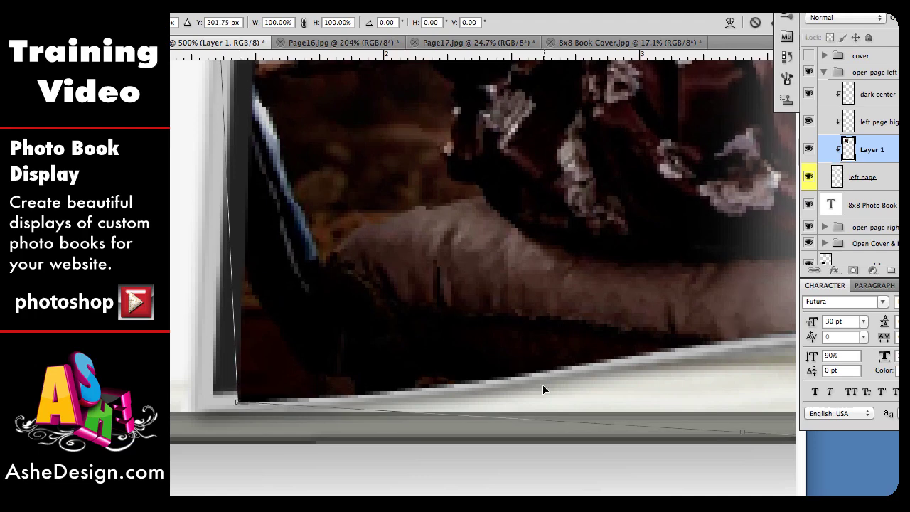
Distort the photo's lower-right and upper-right corners to meet the left page's corners at the book's spine.
scroll(543, 389, right, 15)
scroll(543, 389, right, 5)
scroll(543, 390, down, 2)
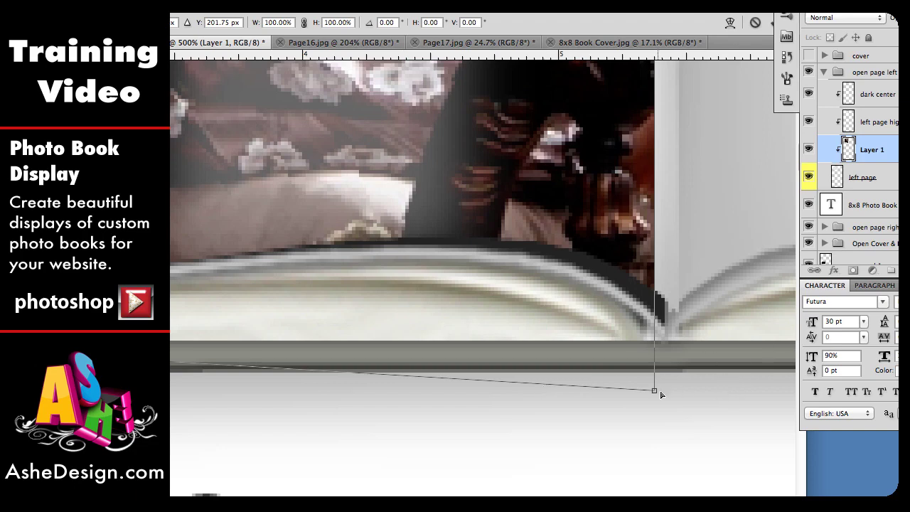
drag(655, 393, 679, 311)
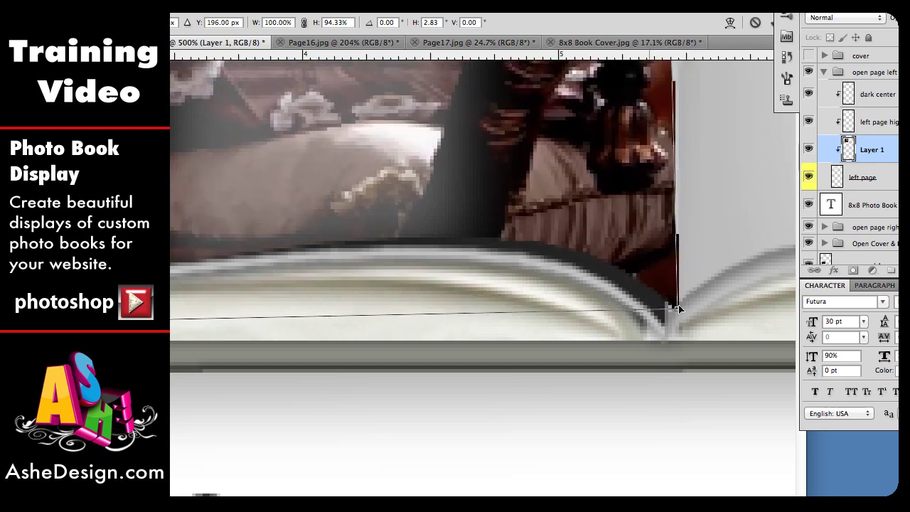
scroll(646, 205, up, 10)
scroll(646, 209, up, 8)
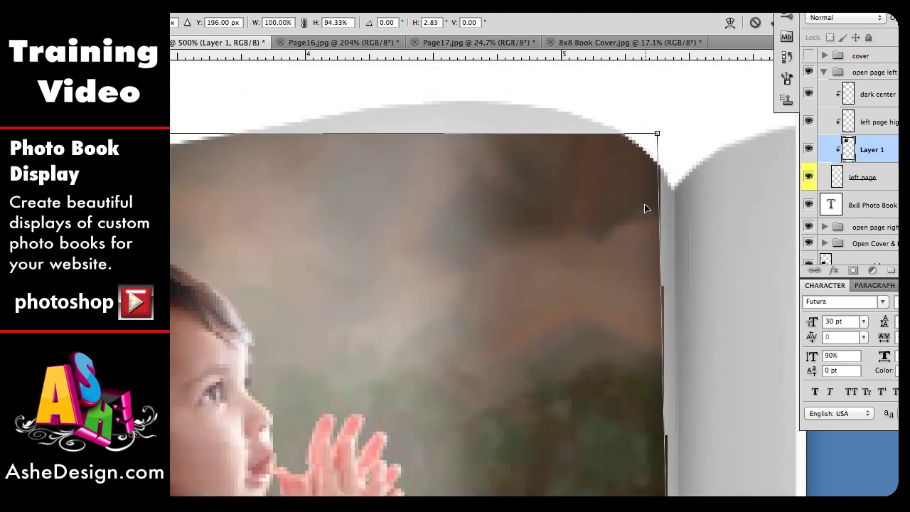
drag(658, 135, 676, 188)
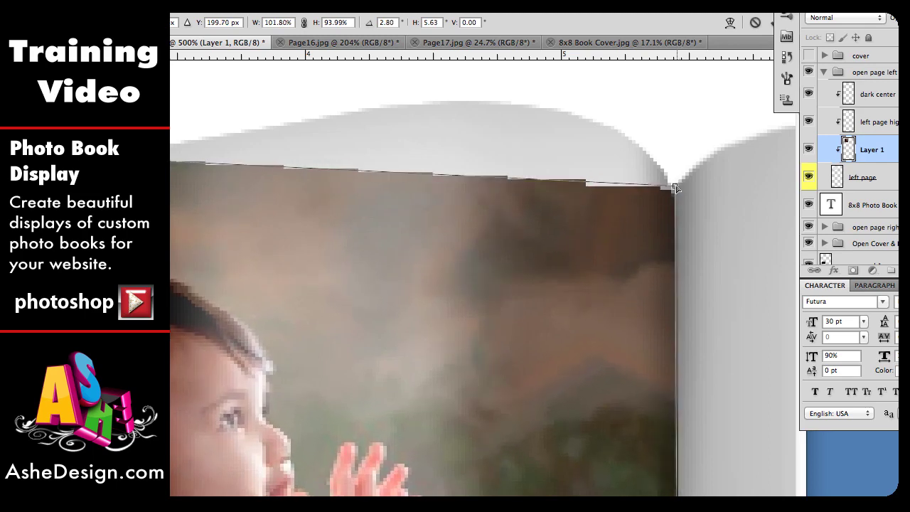
Fit the photo's upper-left corner to the left page's upper-left corner and apply the distortion.
scroll(179, 250, left, 15)
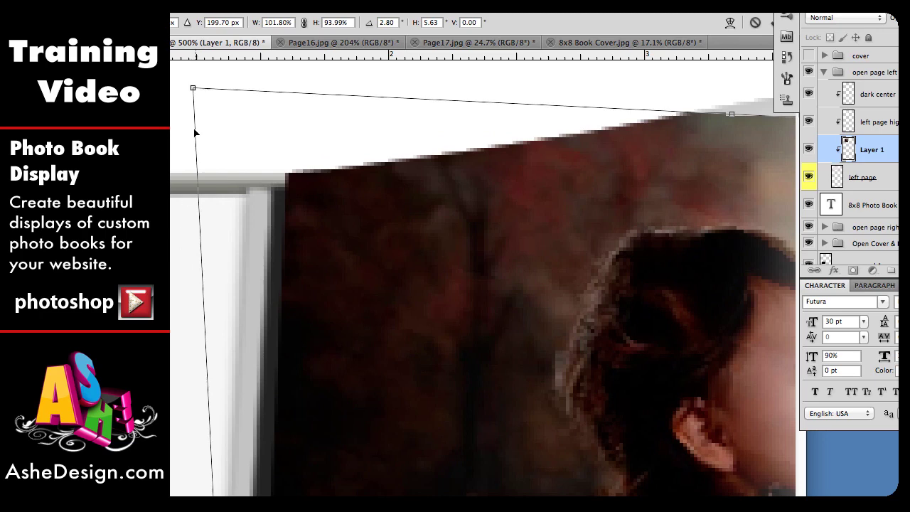
drag(192, 88, 281, 172)
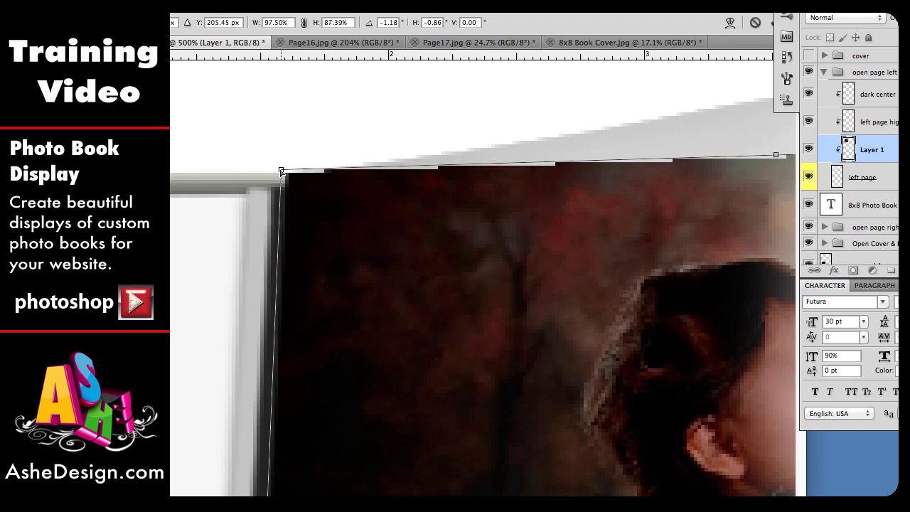
key(Return)
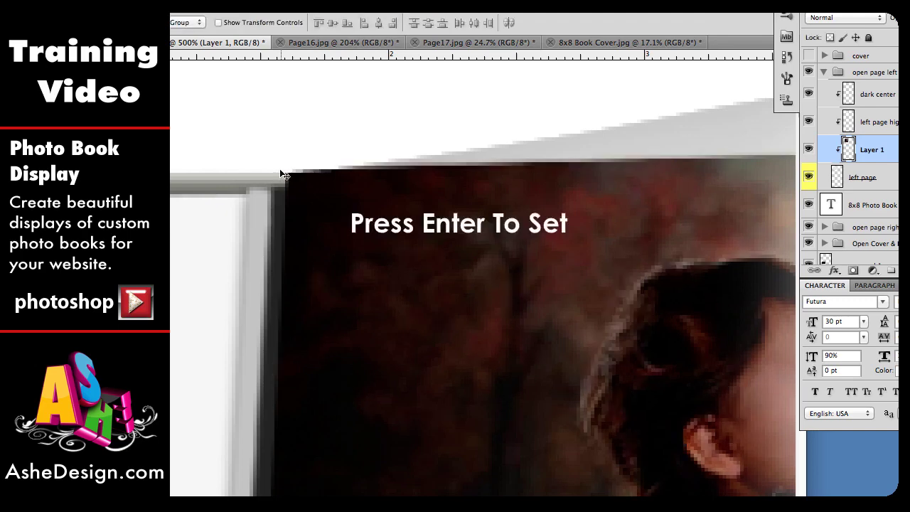
Set the zoom to 200% and examine how the distorted photo fits the left page's curved edges.
scroll(403, 356, down, 5)
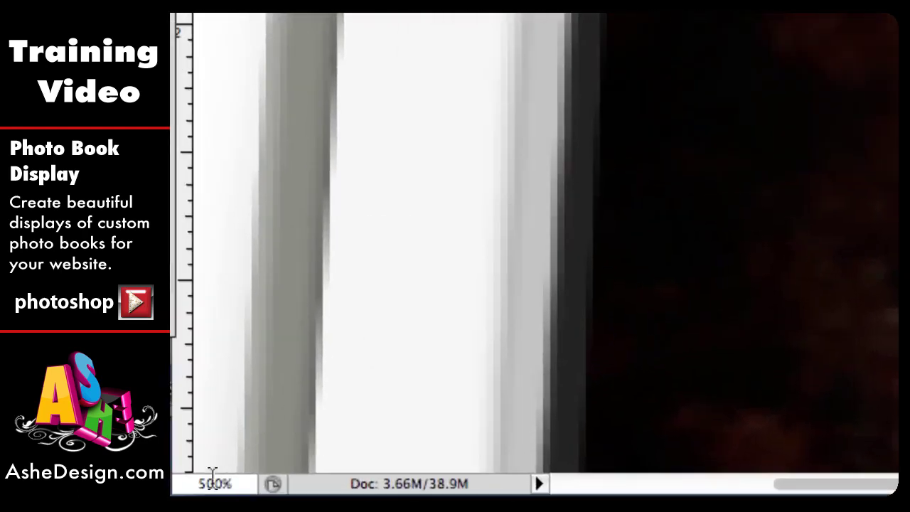
click(214, 484)
text(200)
key(Return)
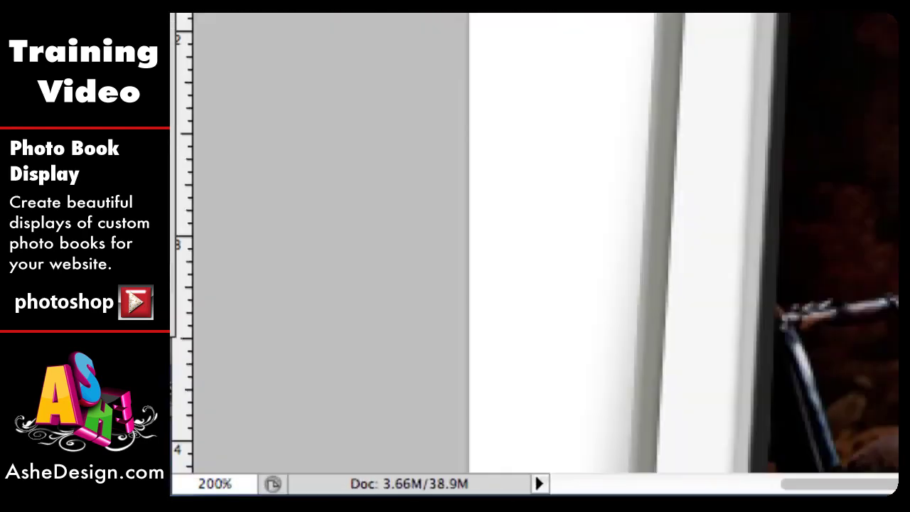
scroll(533, 241, right, 5)
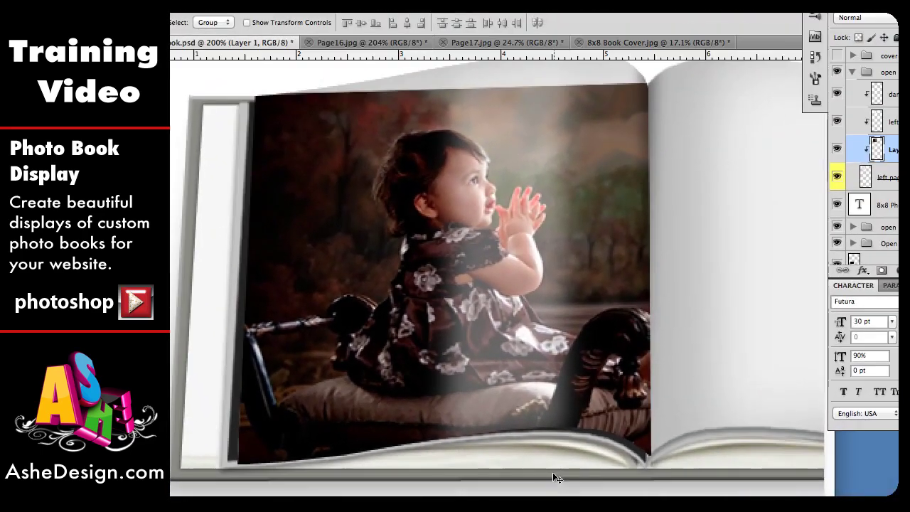
scroll(552, 472, right, 2)
scroll(552, 472, up, 2)
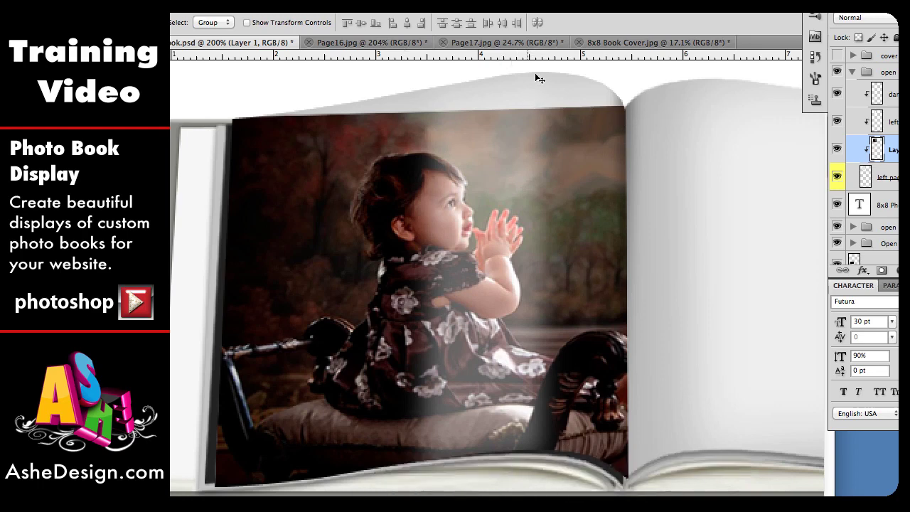
scroll(562, 169, up, 3)
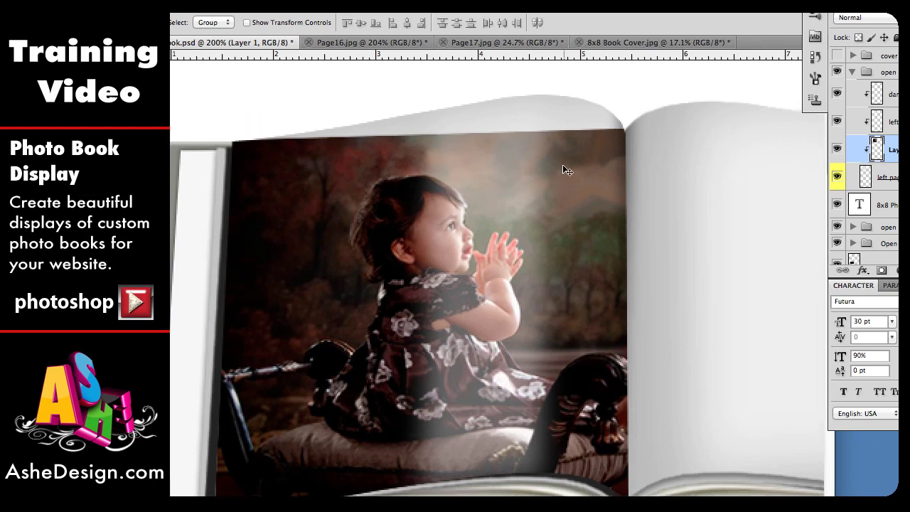
Warp the photo on the left page so its top edge follows the page's curved upper edge.
key(ctrl+t)
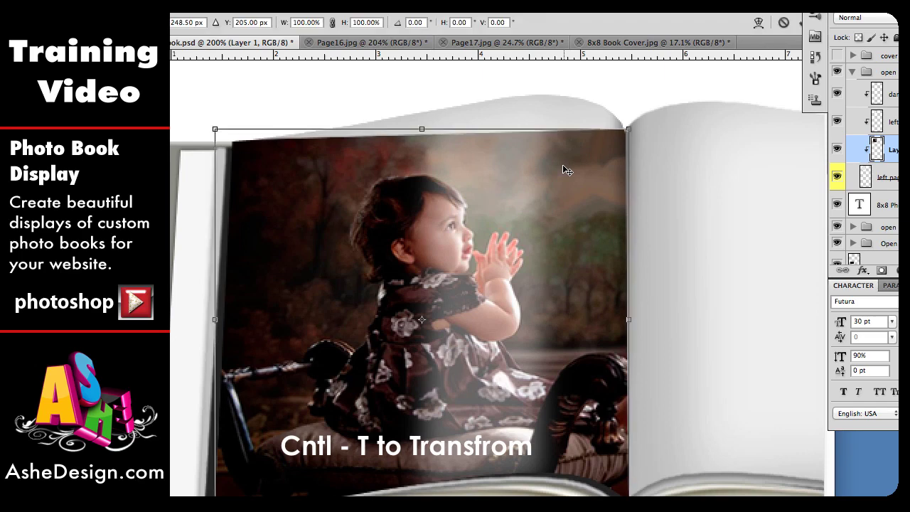
right_click(476, 182)
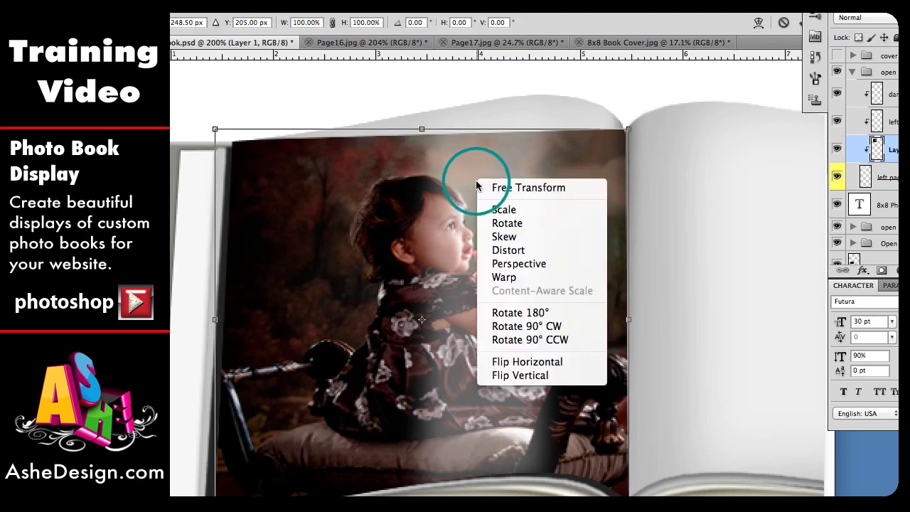
click(504, 278)
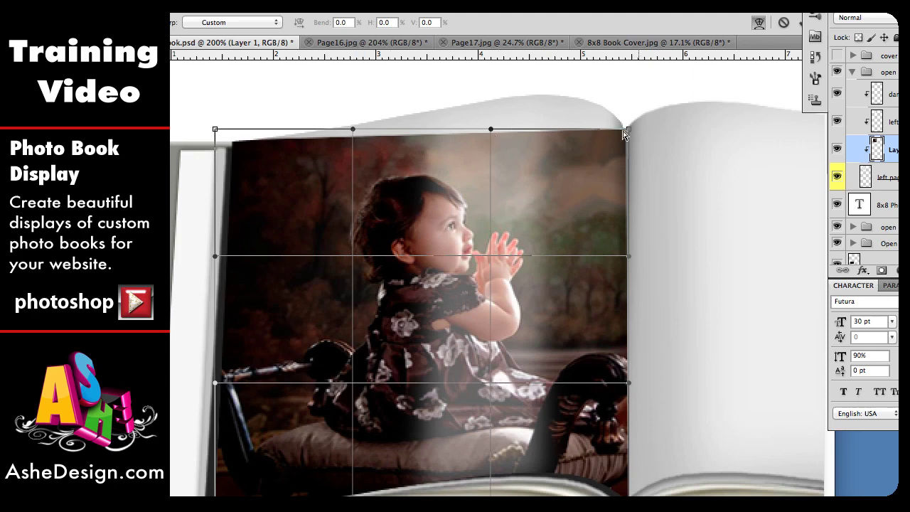
drag(353, 131, 373, 97)
drag(490, 128, 515, 67)
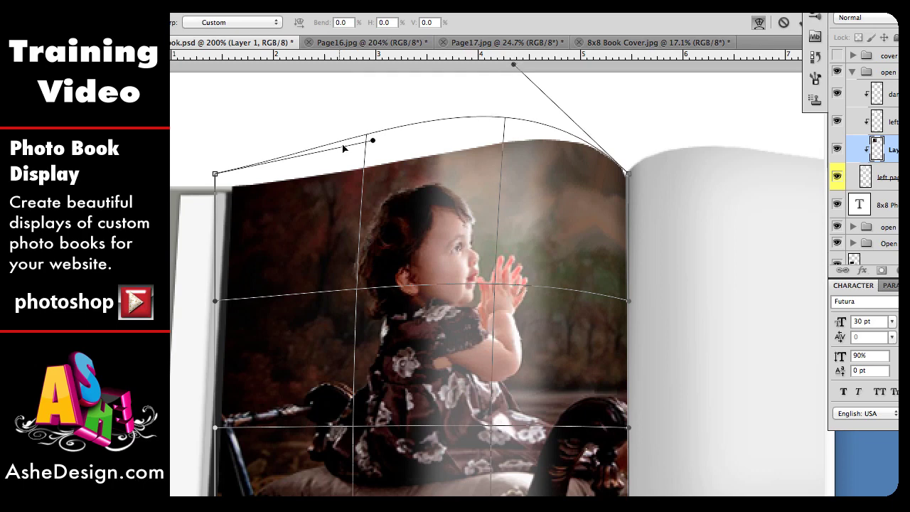
drag(374, 144, 360, 152)
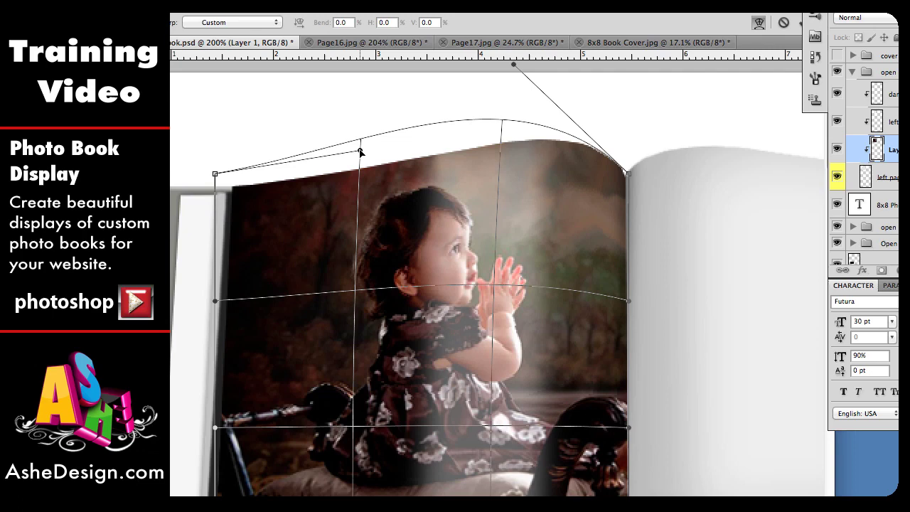
Warp the photo's bottom edge to follow the left page's curved lower edge and apply the warp.
scroll(430, 287, down, 10)
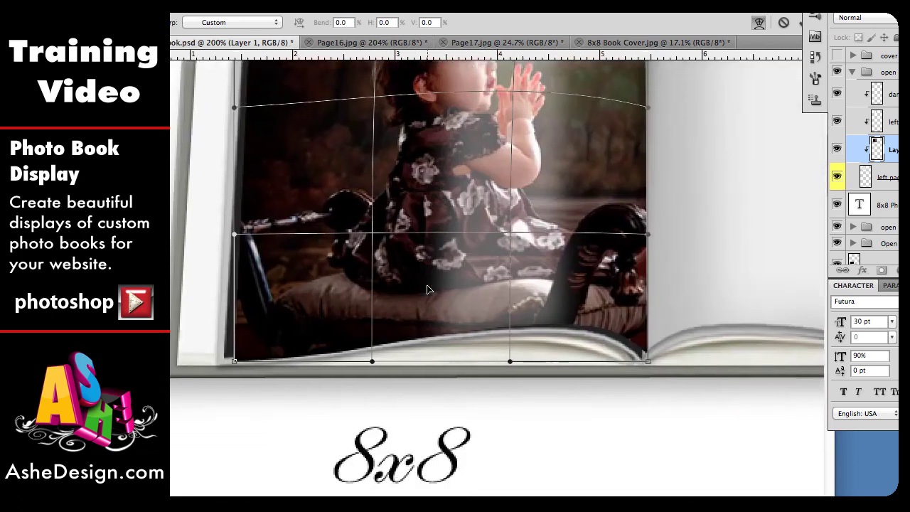
drag(510, 367, 489, 293)
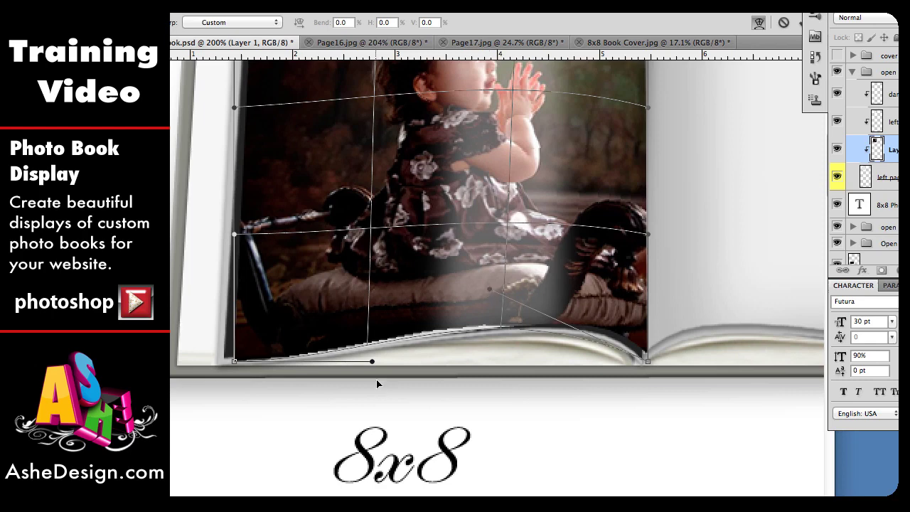
drag(371, 365, 337, 384)
scroll(377, 379, up, 3)
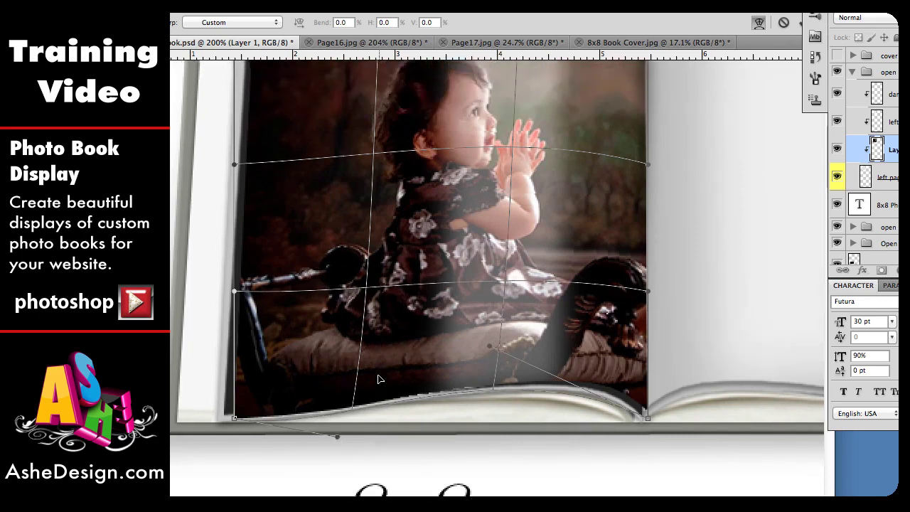
scroll(377, 379, up, 2)
scroll(378, 380, right, 1)
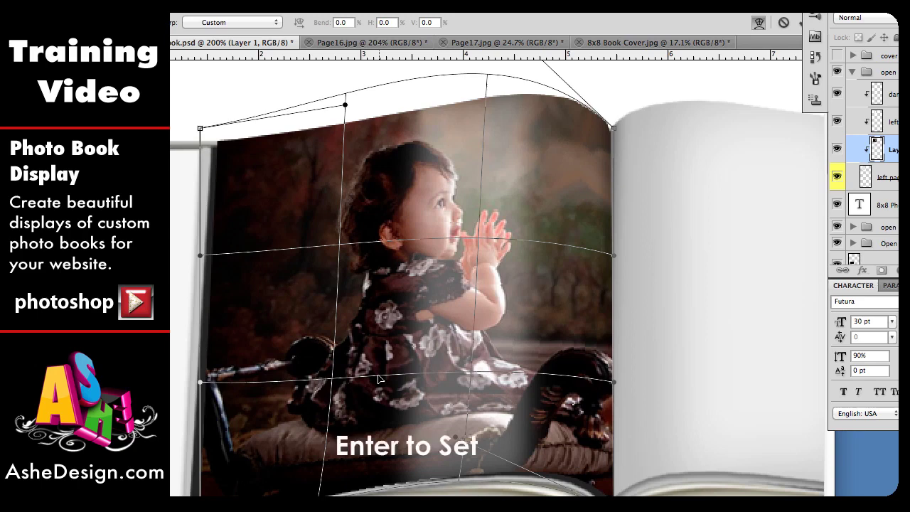
key(Return)
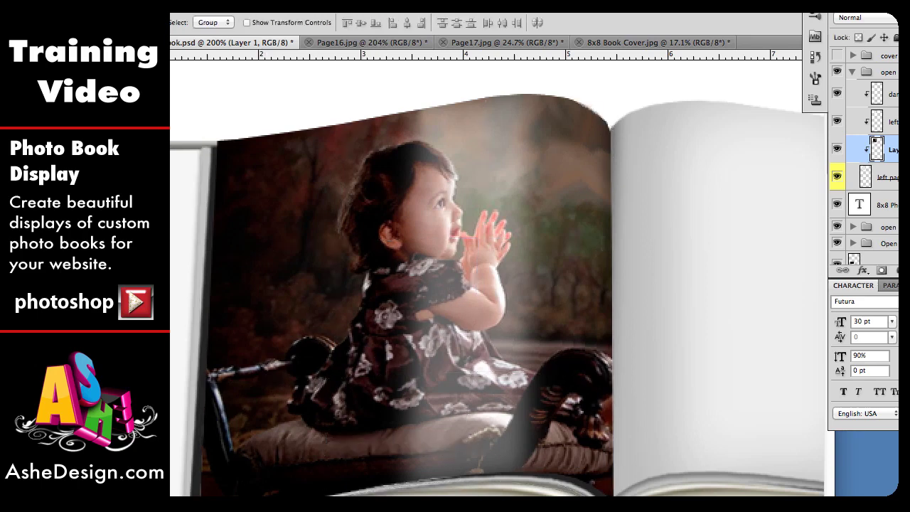
At 100% zoom, collapse the open page left group, expand the open page right group, and select its right page layer.
key(ctrl+minus)
scroll(498, 384, down, 5)
scroll(498, 384, right, 2)
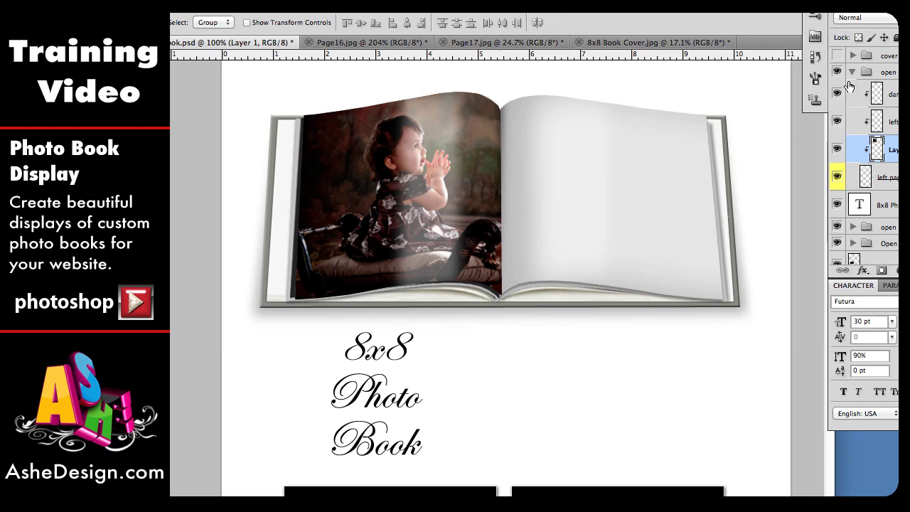
click(852, 73)
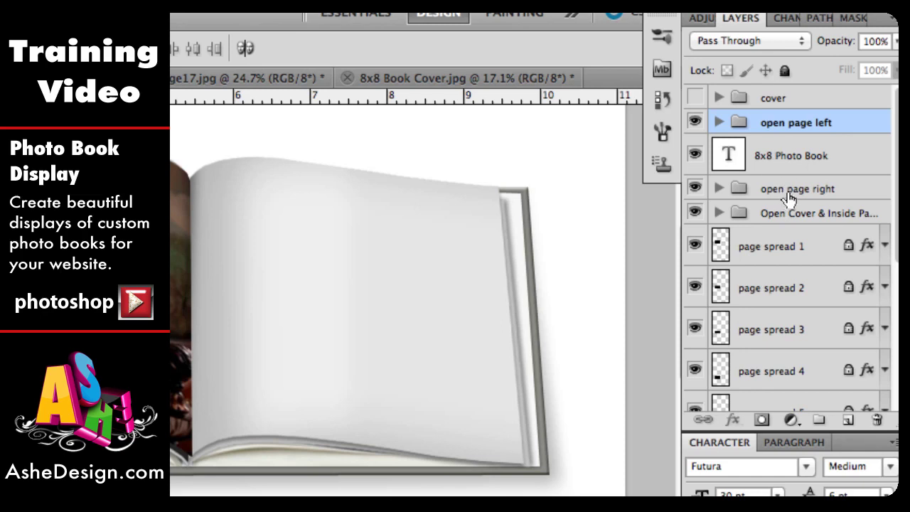
click(787, 197)
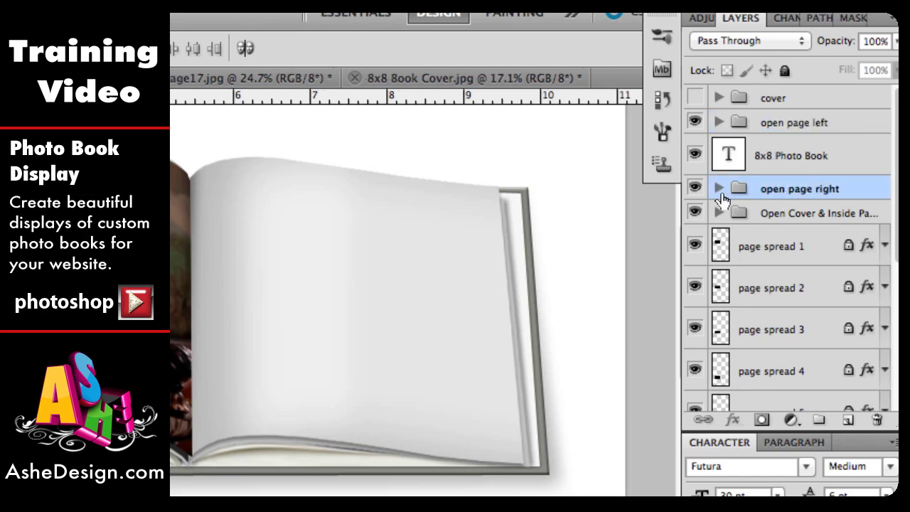
click(719, 189)
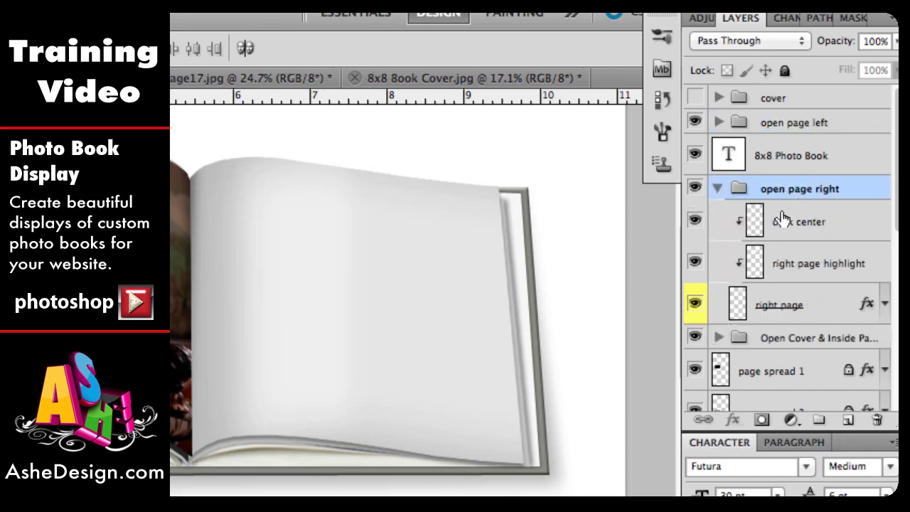
click(768, 305)
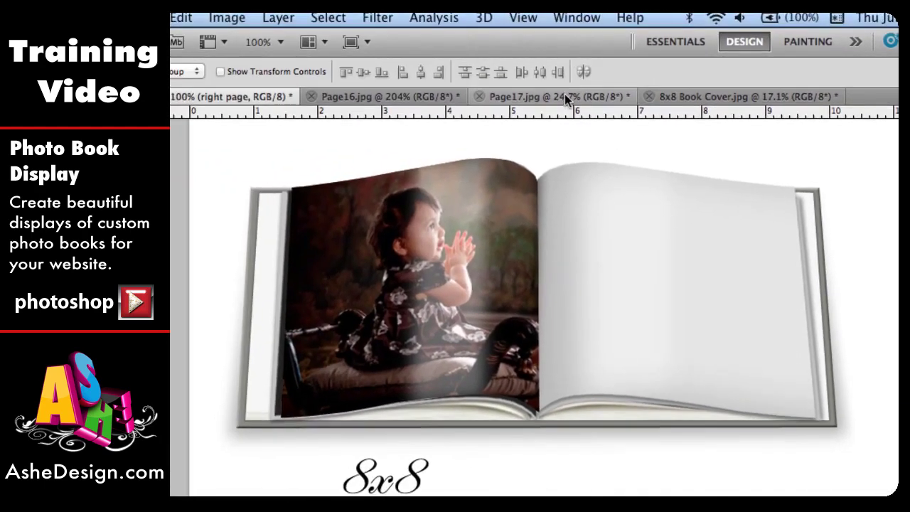
Resize the Page17.jpg image to a height of 300 pixels with proportions constrained.
click(473, 91)
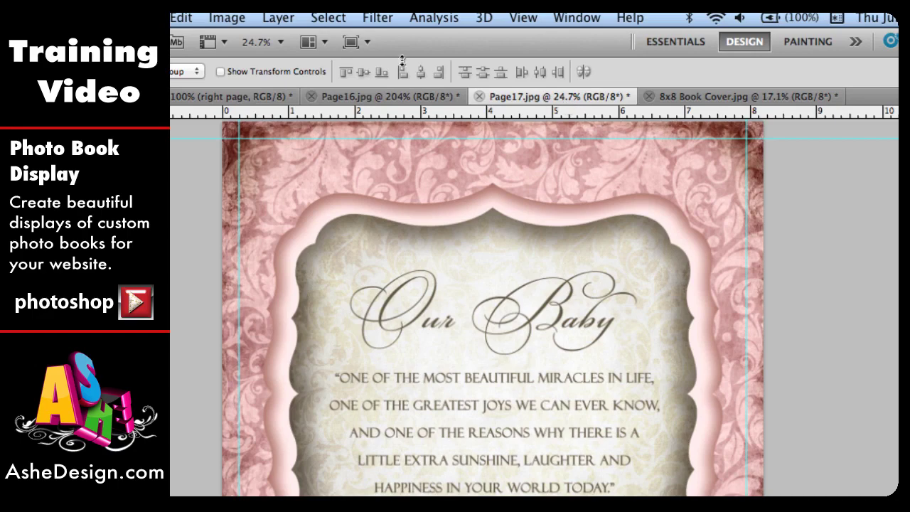
click(226, 17)
click(261, 173)
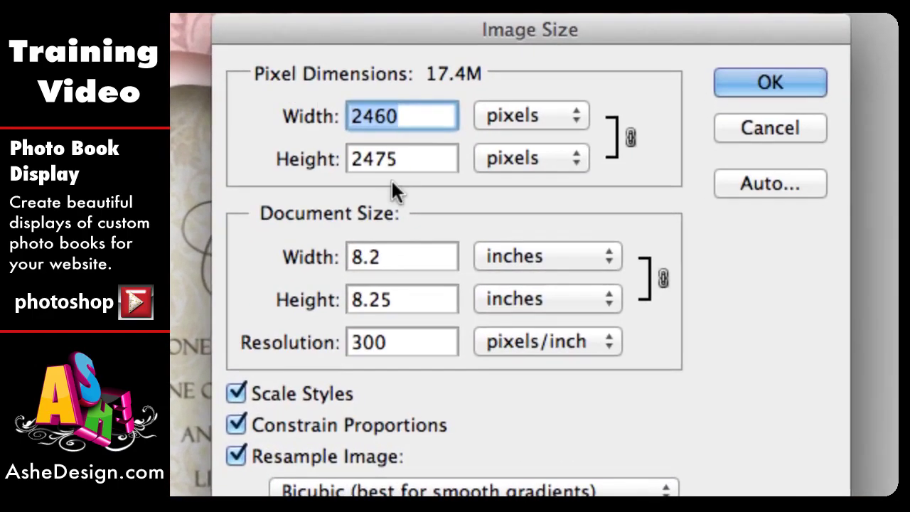
click(412, 209)
double_click(418, 210)
text(300)
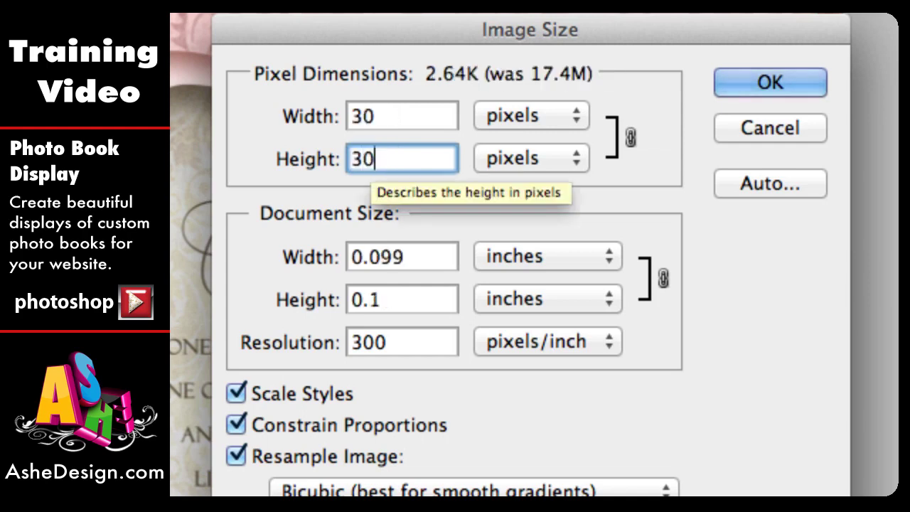
click(802, 73)
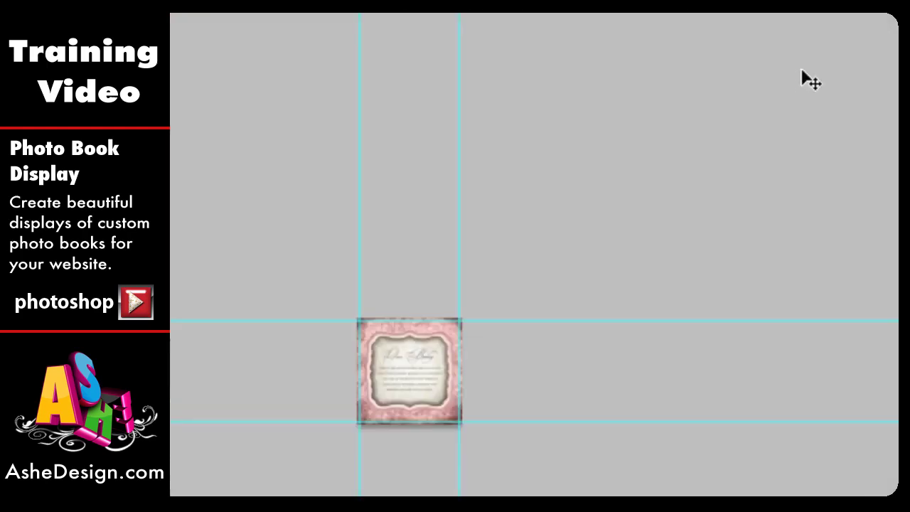
Fit the resized Page17.jpg to the screen, copy the entire image, and return to Square Photo Book.psd.
double_click(183, 349)
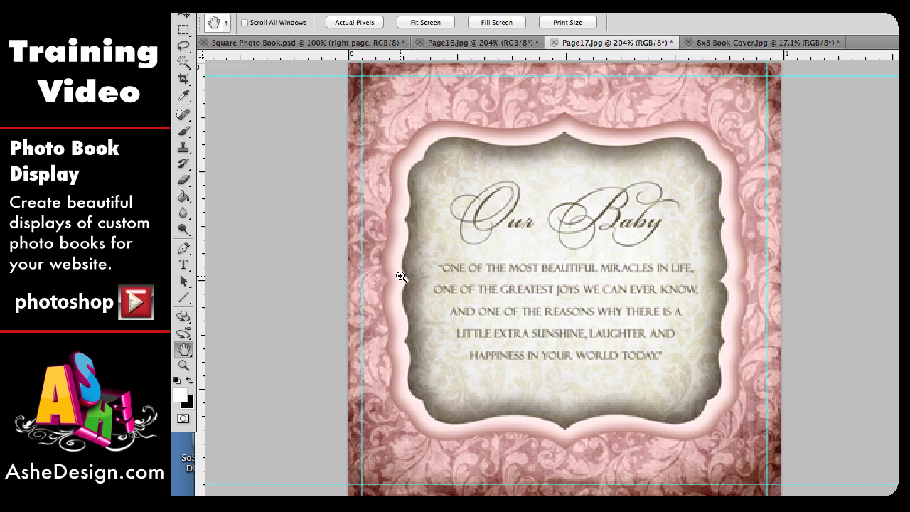
key(ctrl+a)
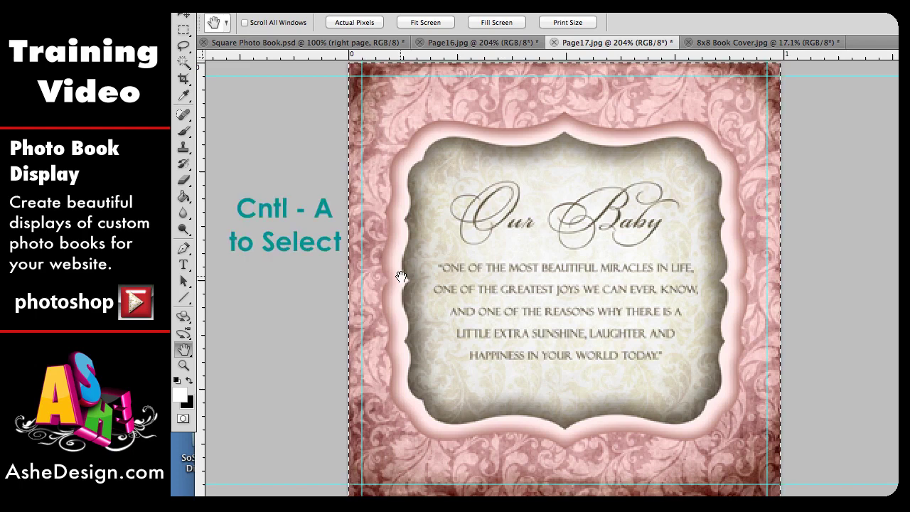
key(ctrl+c)
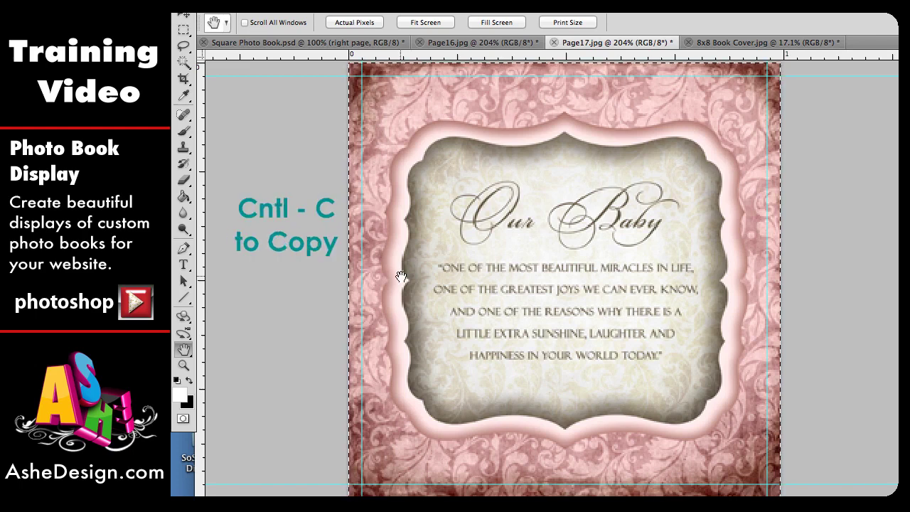
click(308, 45)
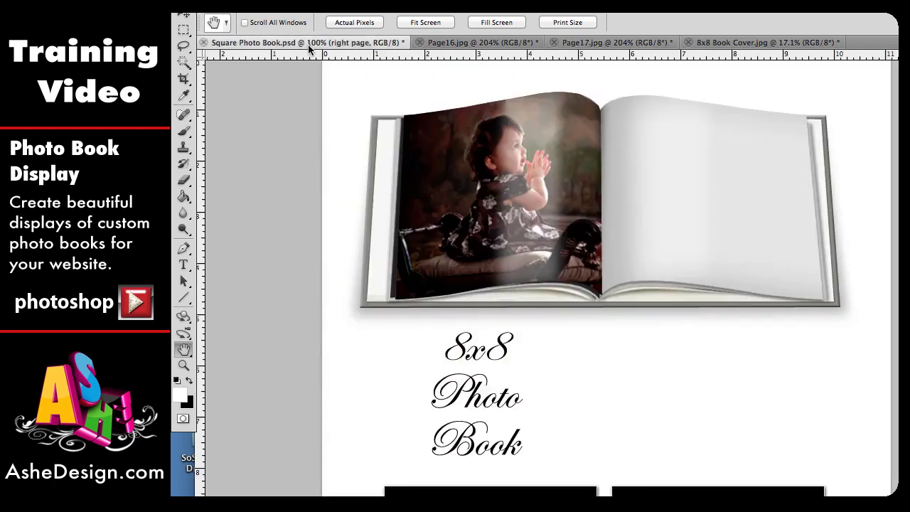
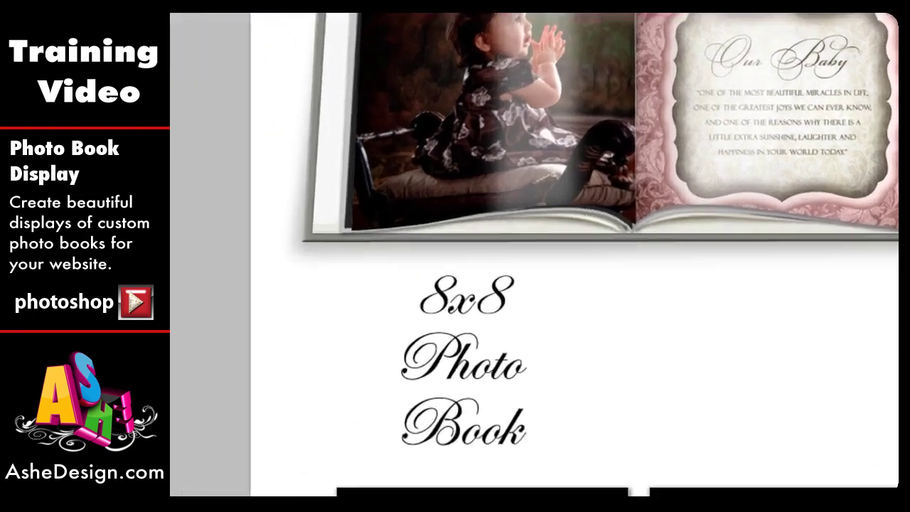
At 500% zoom, start distorting the pasted Page17 image by fitting its lower-left corner to the right page's lower corner at the spine.
click(206, 481)
text(500)
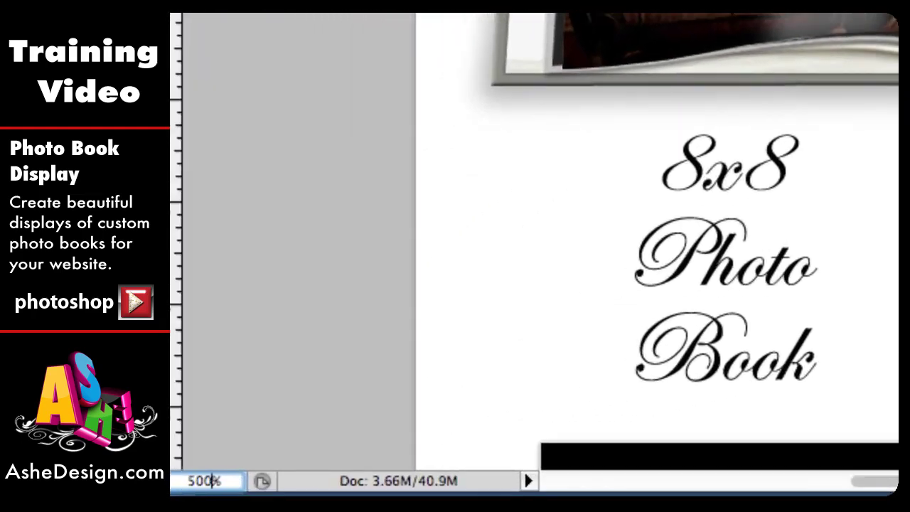
key(Return)
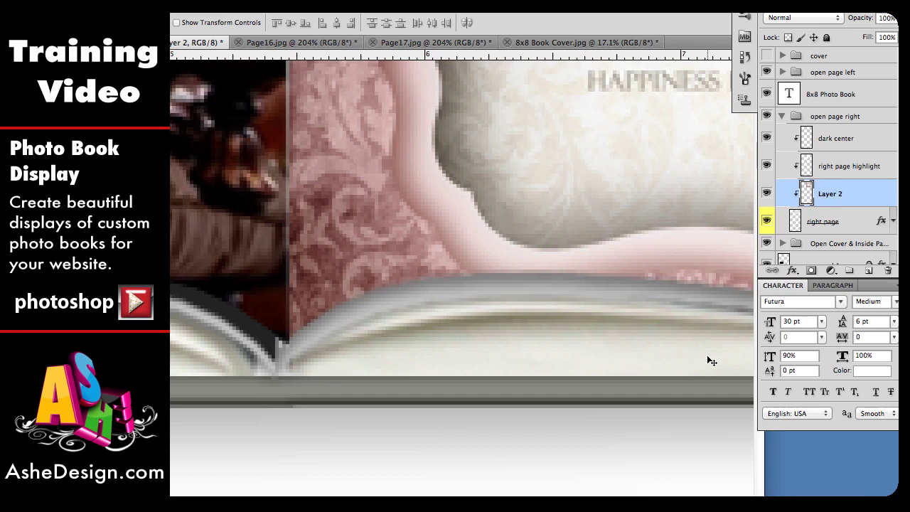
key(ctrl+t)
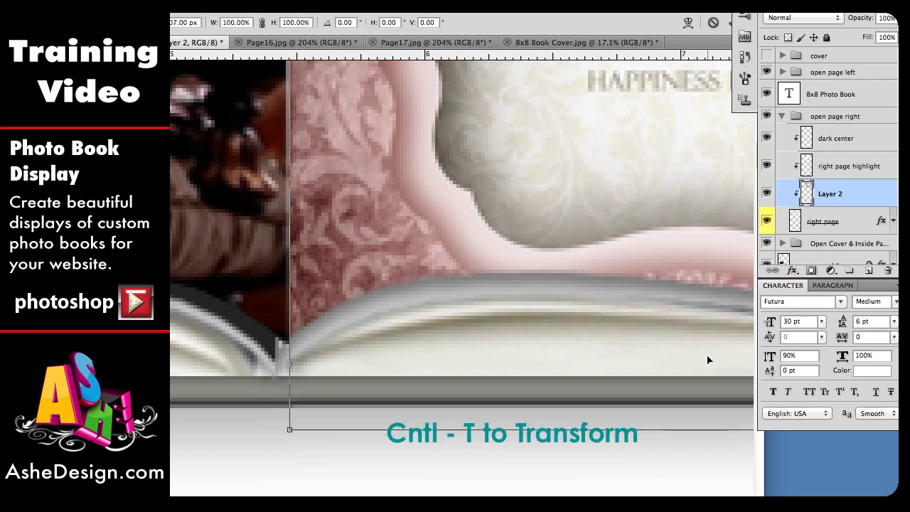
right_click(517, 239)
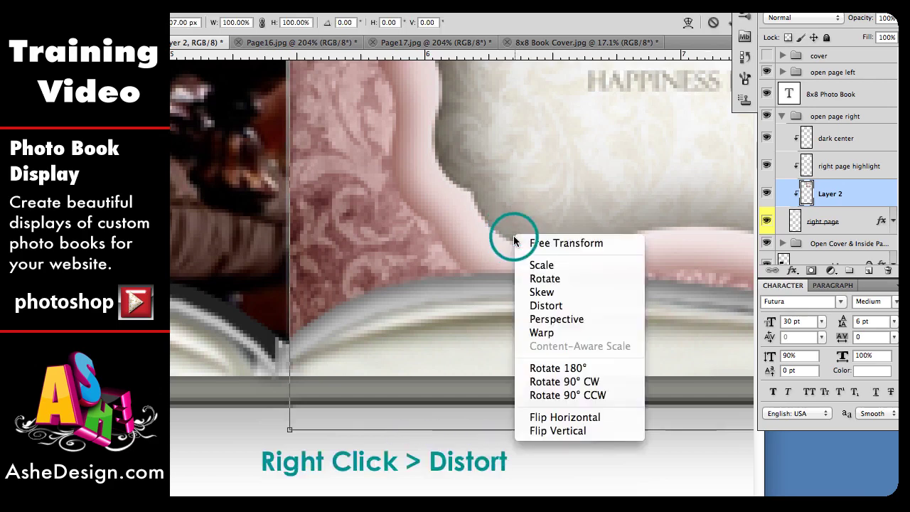
click(566, 307)
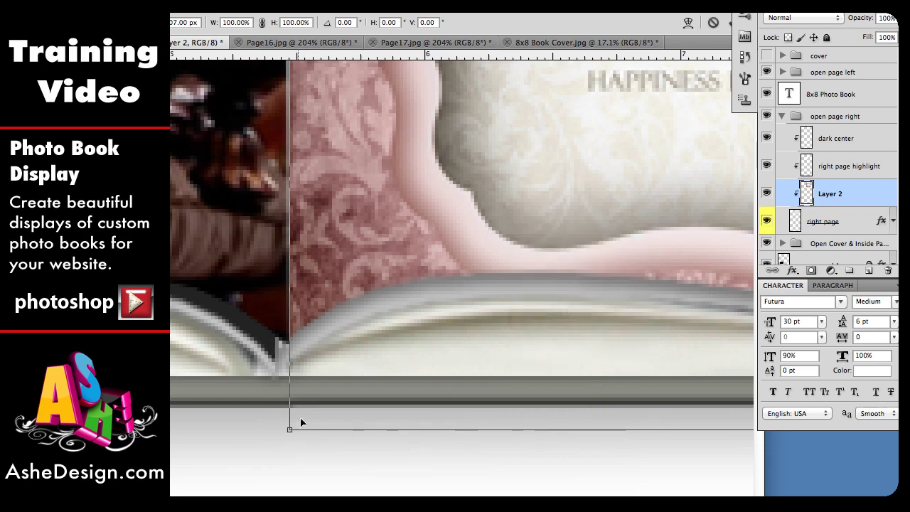
drag(290, 430, 287, 339)
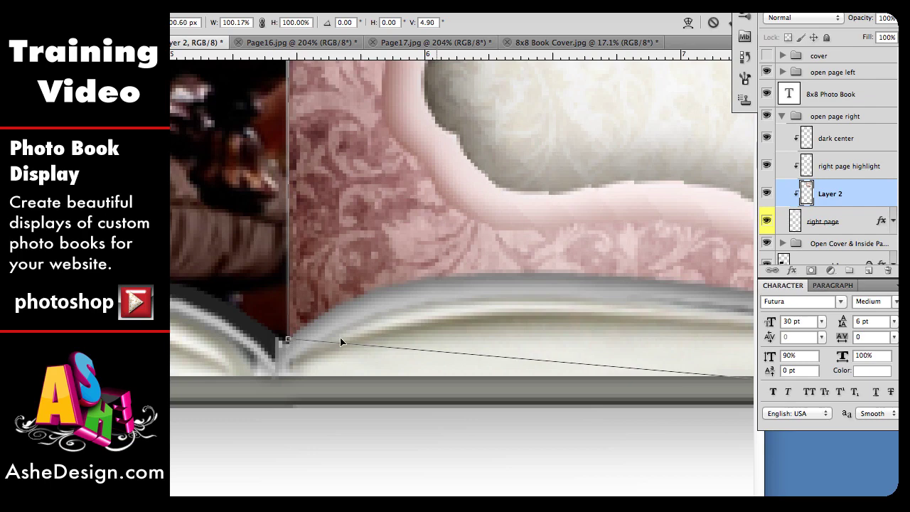
Distort the Page17 image's lower-right and upper-right corners to meet the right page's outer corners.
scroll(536, 301, right, 10)
scroll(536, 301, right, 10)
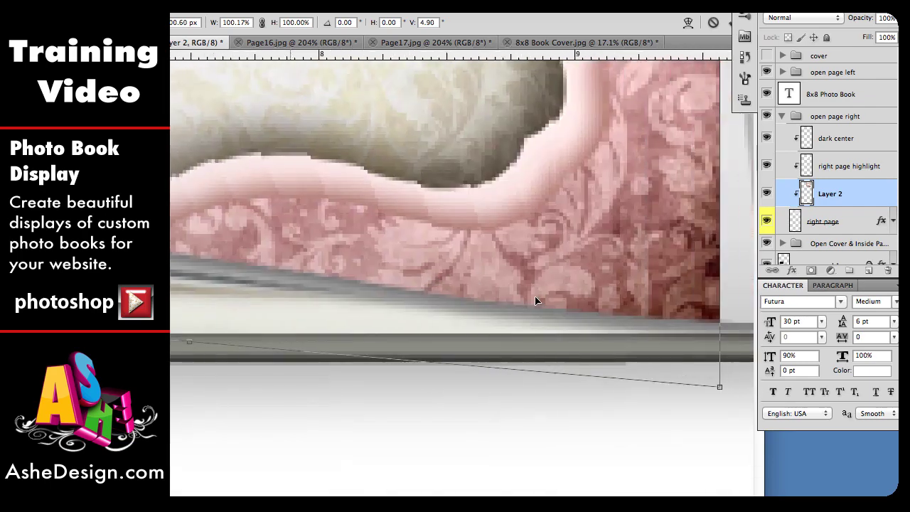
drag(589, 392, 628, 326)
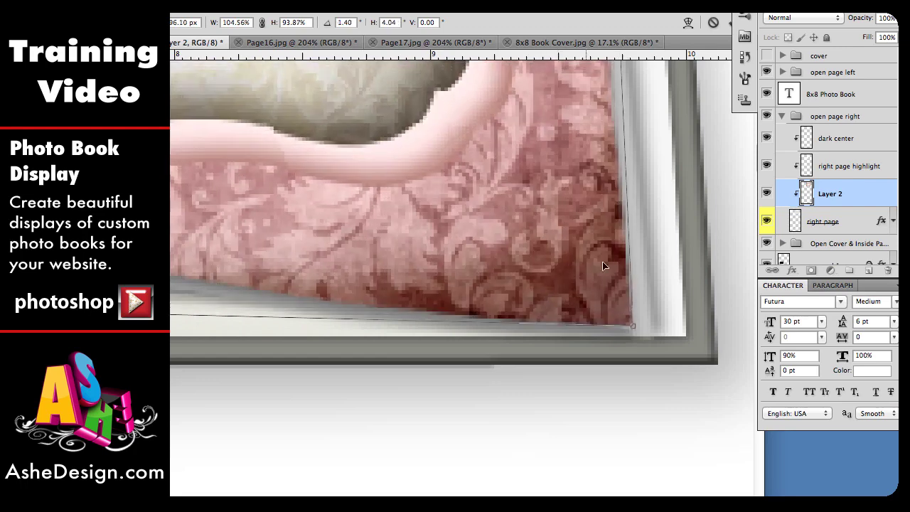
scroll(585, 204, up, 10)
scroll(585, 206, up, 5)
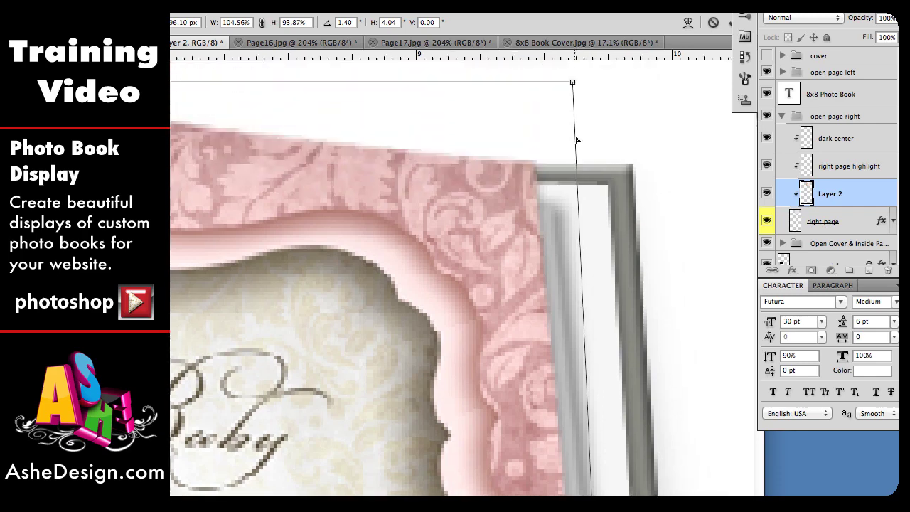
drag(573, 84, 534, 162)
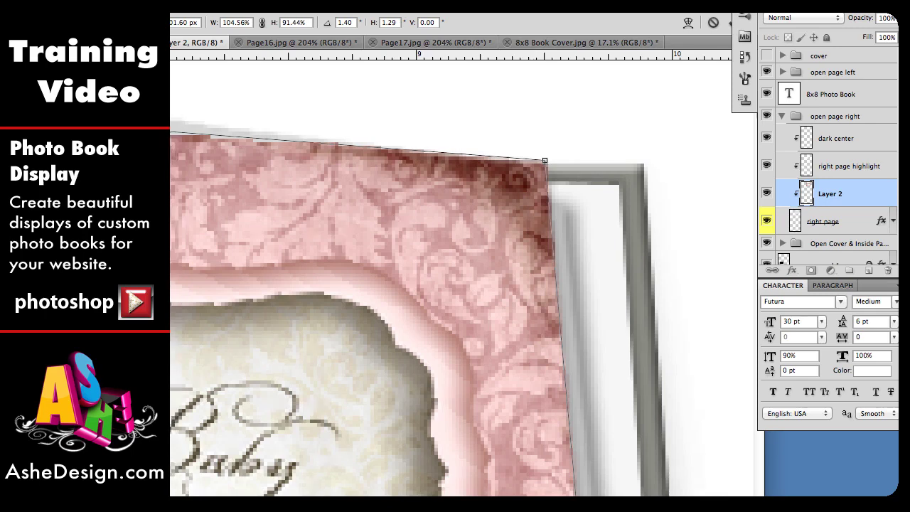
Distort the Page17 image's upper-left corner to meet the right page's upper corner at the spine, and apply the transform.
scroll(534, 162, left, 10)
scroll(462, 284, left, 15)
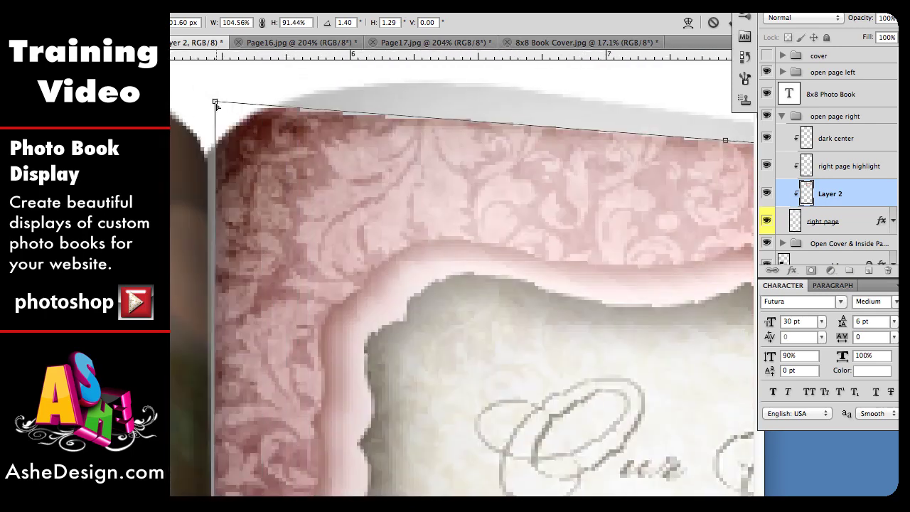
drag(217, 105, 206, 152)
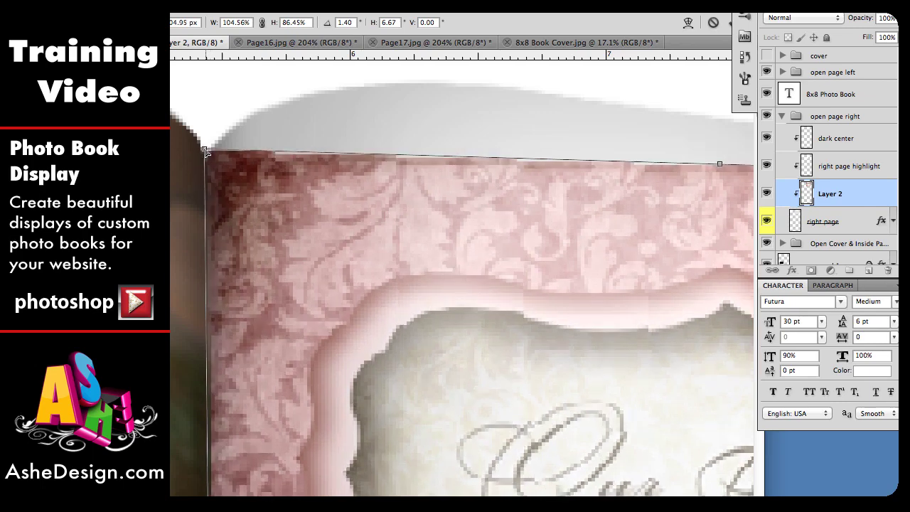
key(Return)
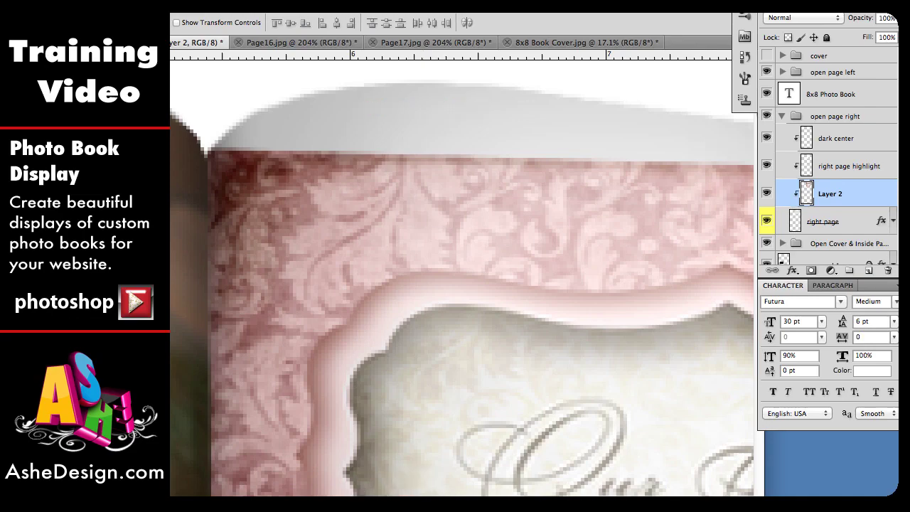
Warp the Page17 image's upper edge with a custom warp so it follows the curved top of the right page.
scroll(534, 256, left, 15)
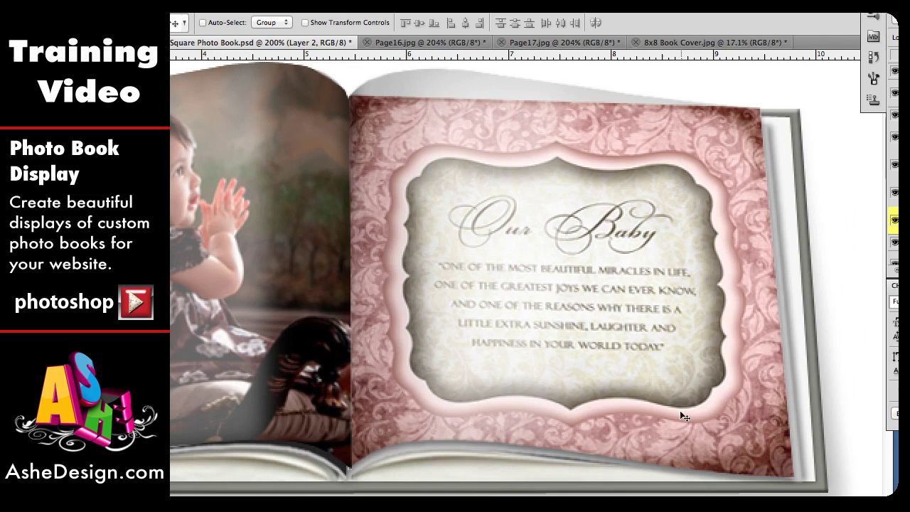
key(ctrl+t)
right_click(681, 416)
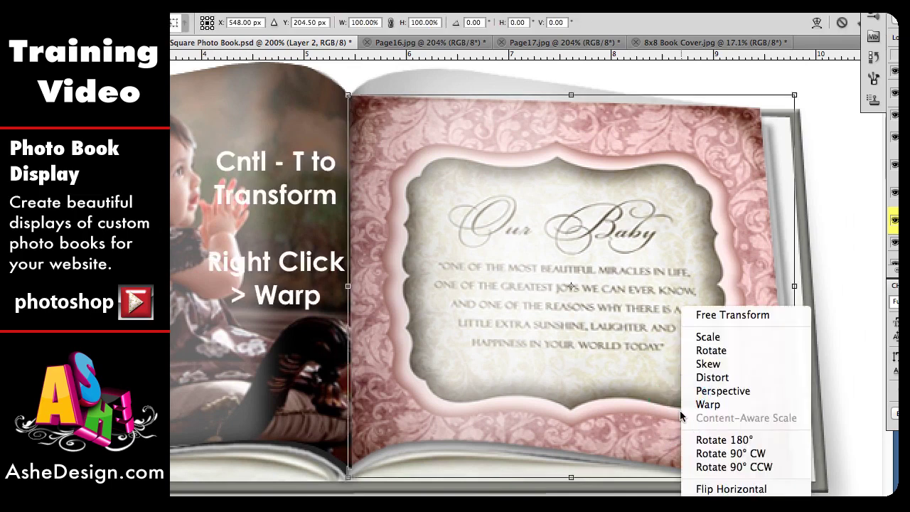
click(689, 404)
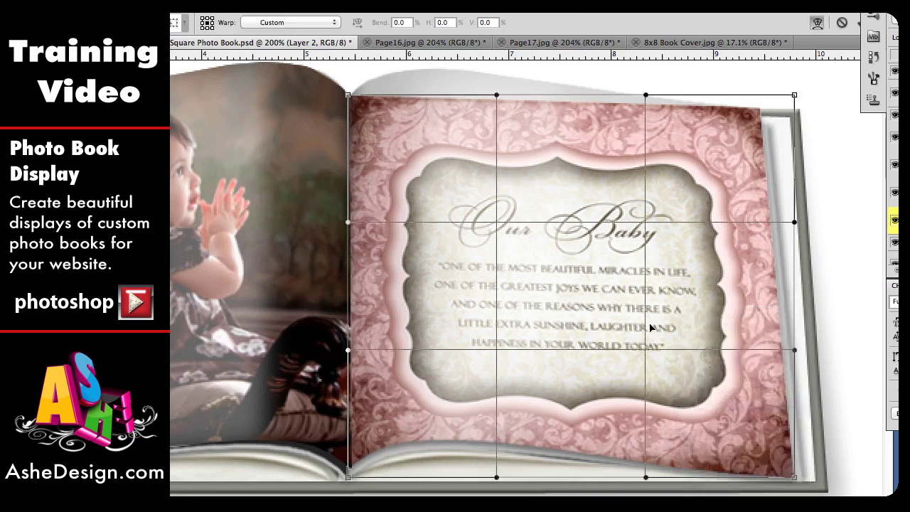
drag(496, 98, 457, 64)
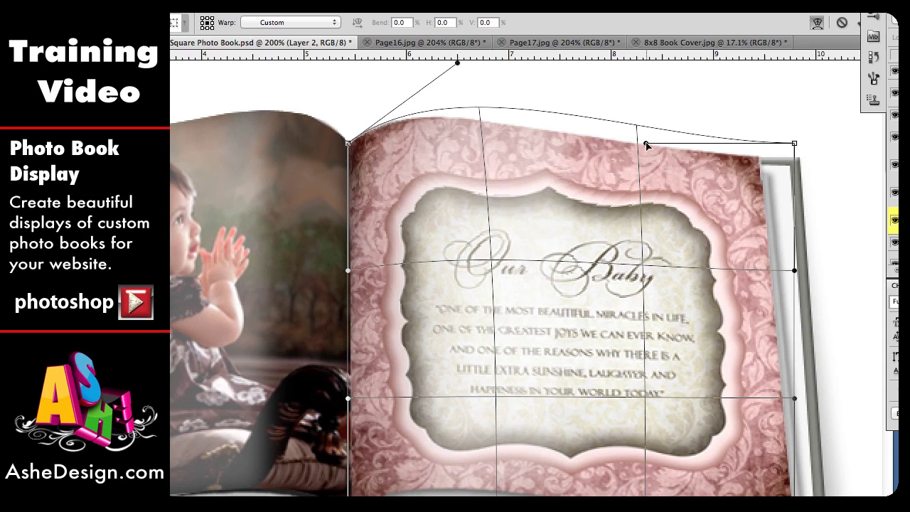
mouse_move(646, 145)
mouse_down()
mouse_move(659, 169)
mouse_move(657, 152)
mouse_up()
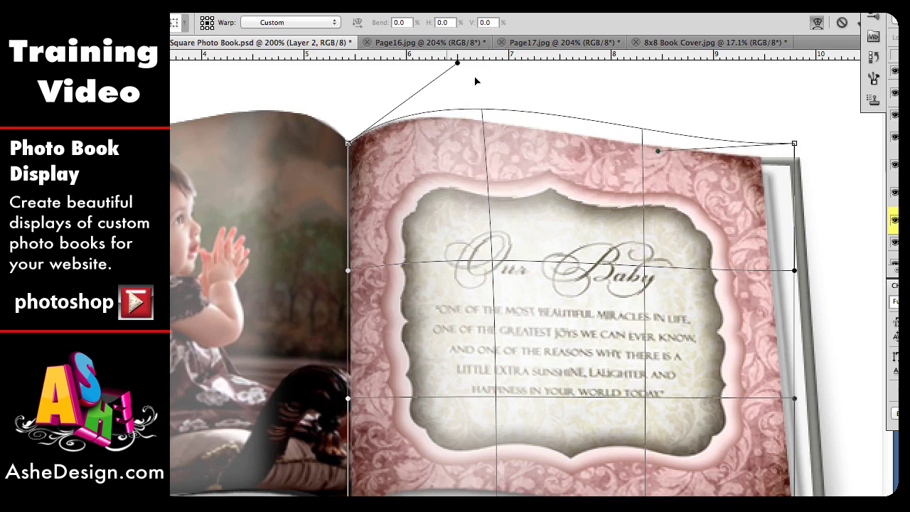
drag(458, 65, 451, 67)
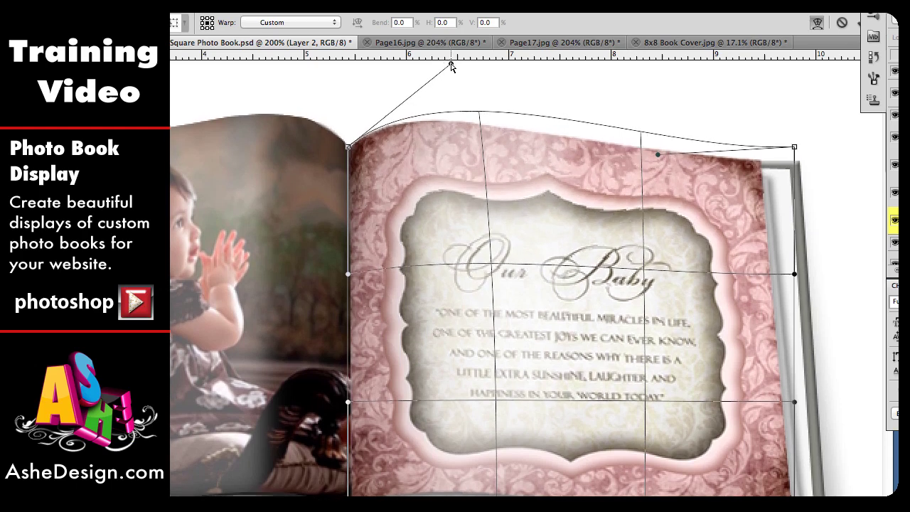
Warp the Page17 image's lower edge to follow the right page's curved bottom, and apply the warp.
scroll(562, 260, down, 5)
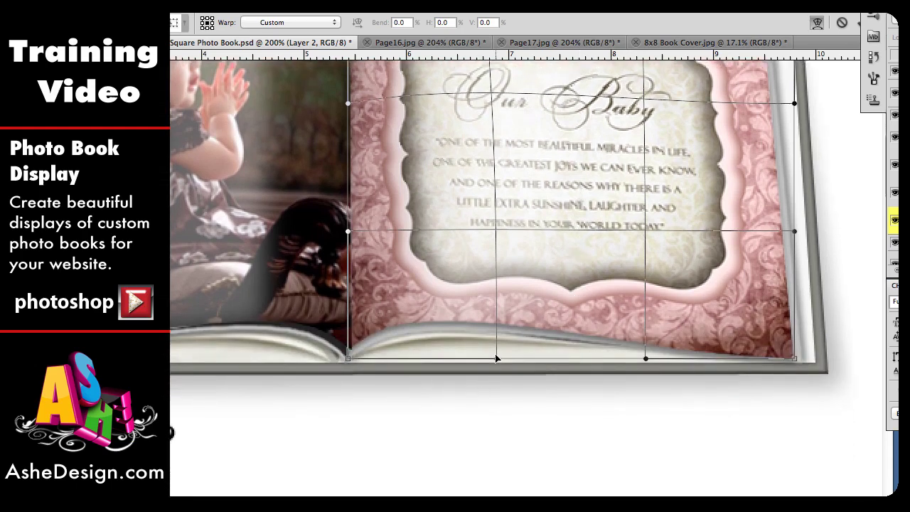
drag(496, 358, 500, 297)
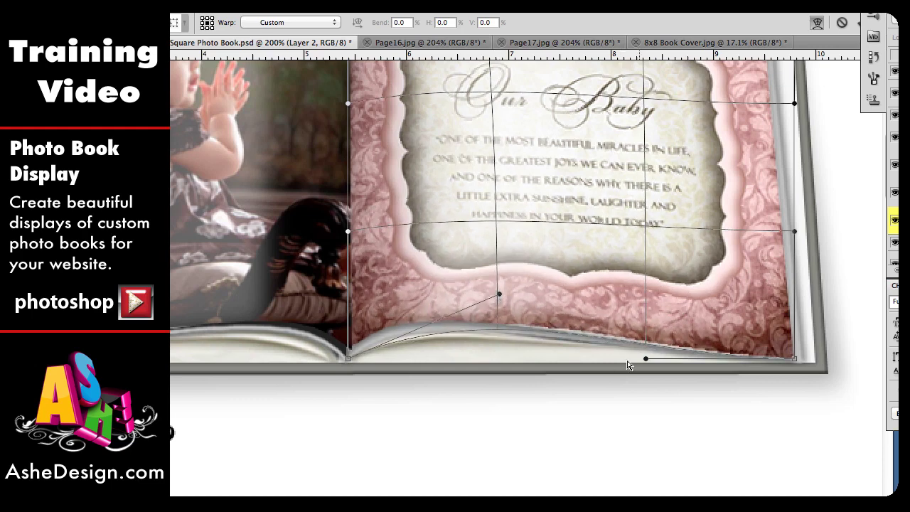
drag(645, 362, 645, 370)
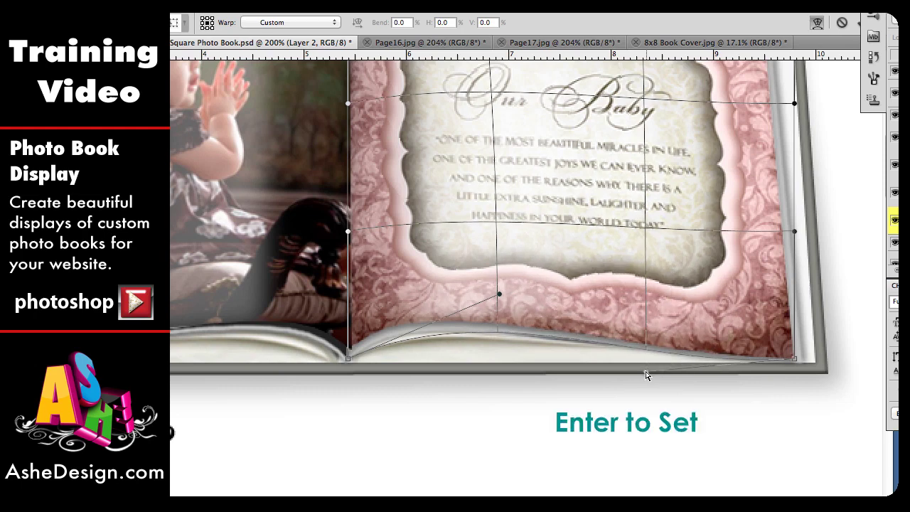
key(Return)
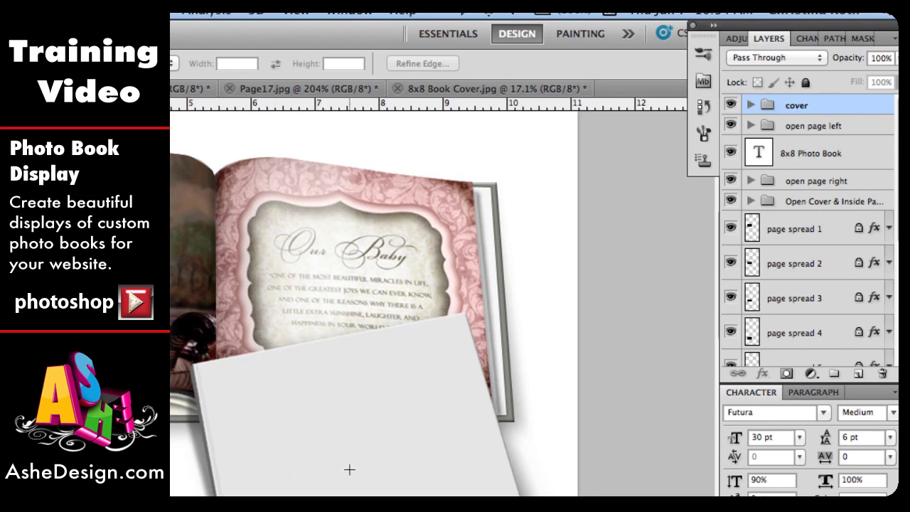
Select the cover layer in the cover group and resize 8x8 Book Cover.jpg to 300 pixels high with proportions constrained.
click(751, 105)
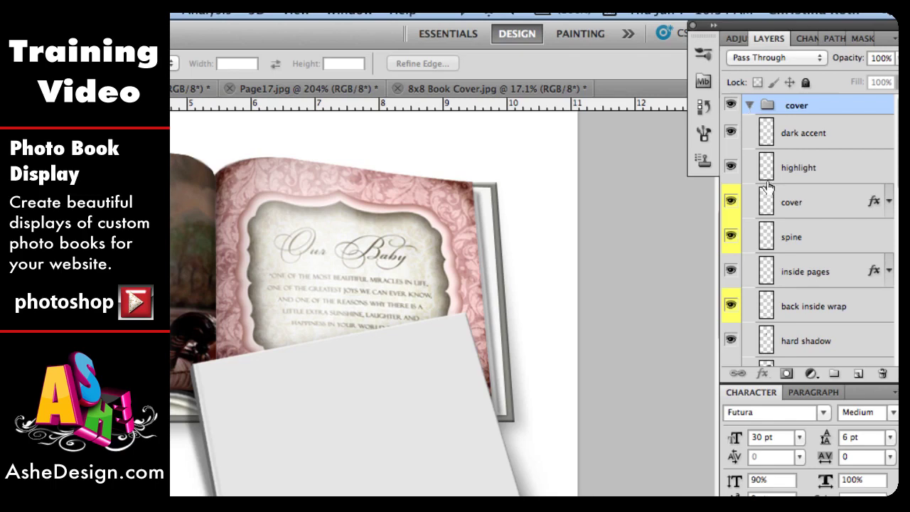
click(799, 207)
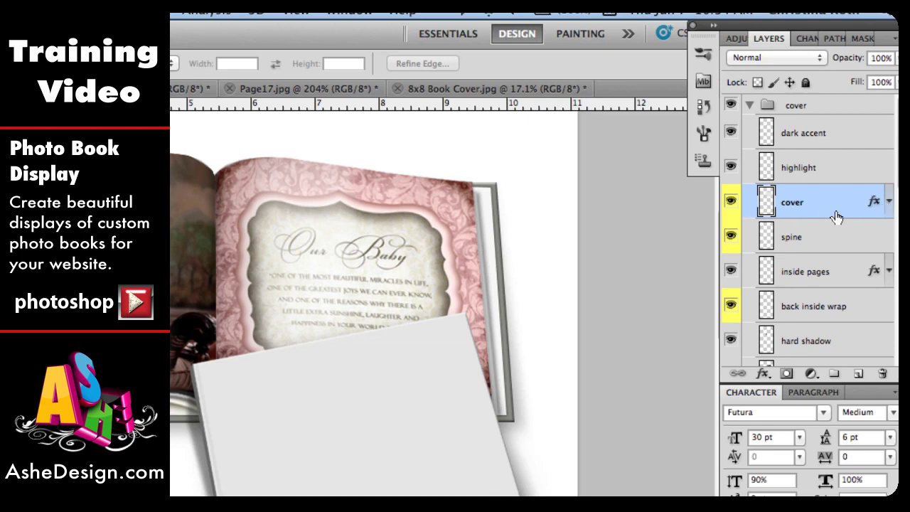
click(492, 91)
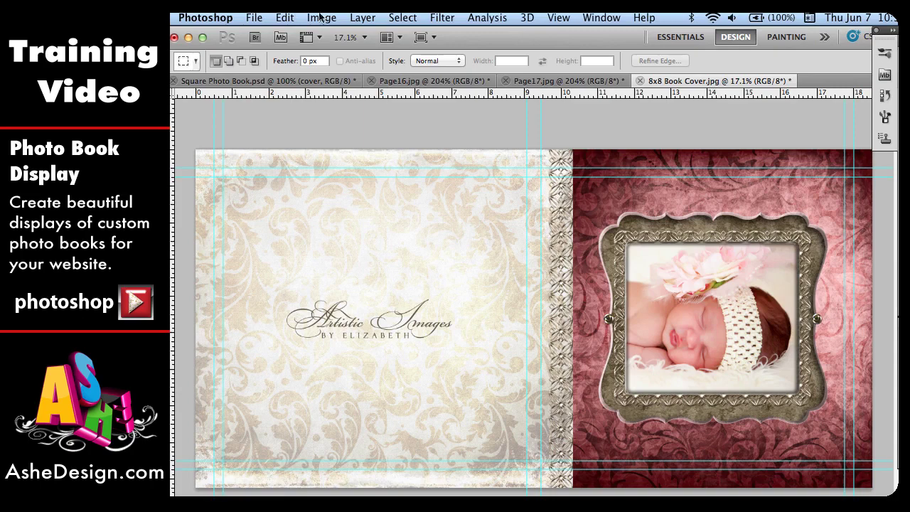
click(322, 18)
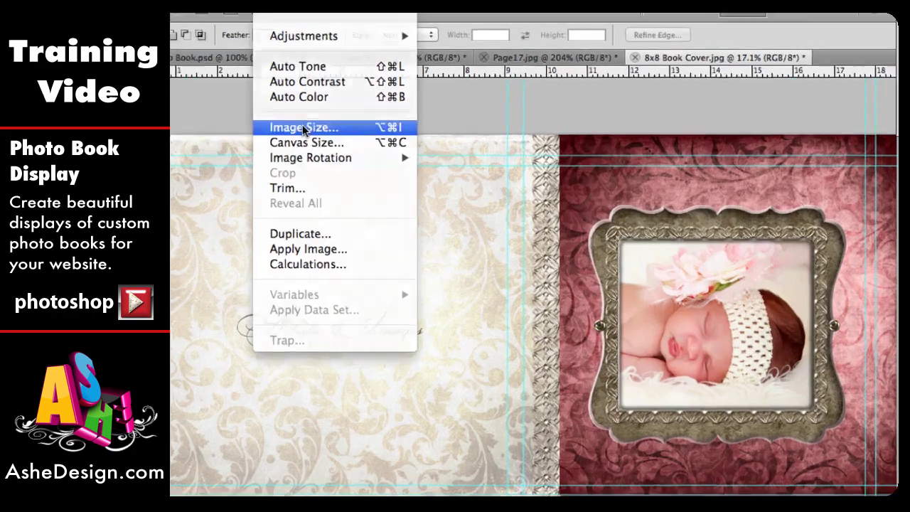
click(347, 143)
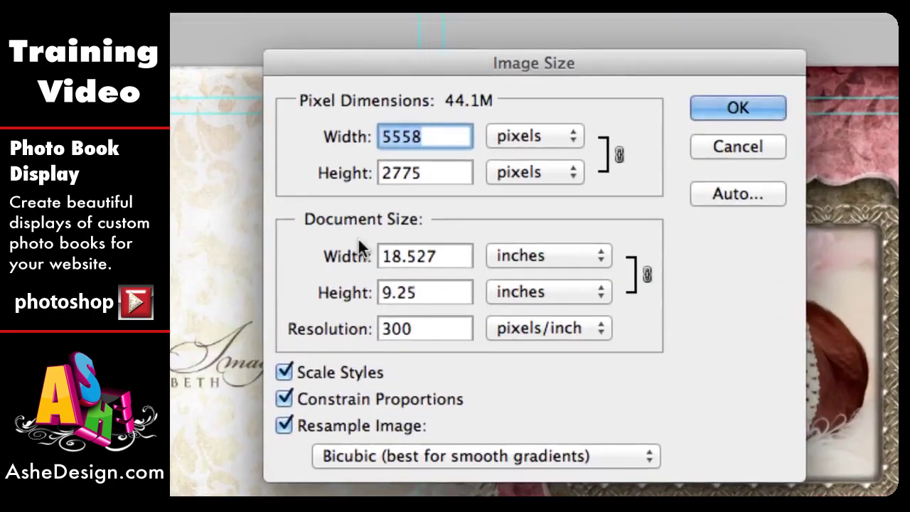
double_click(402, 173)
text(3)
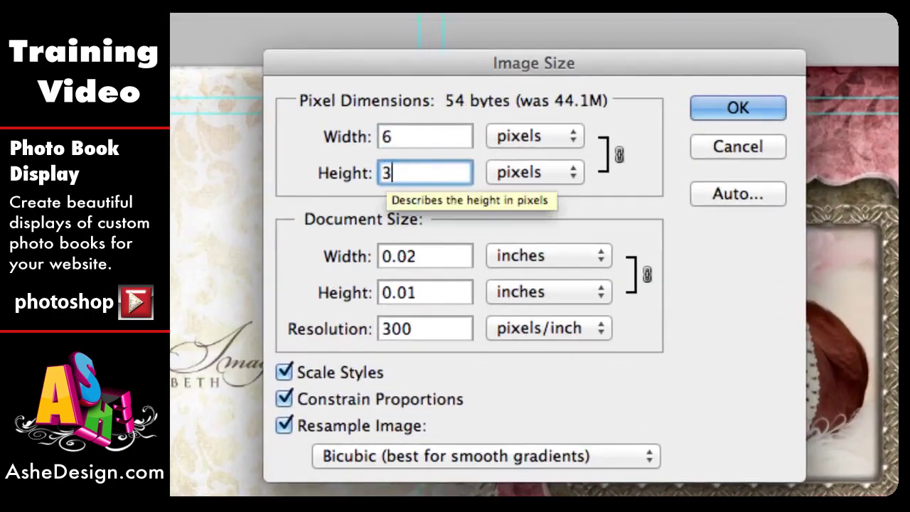
text(00)
click(738, 108)
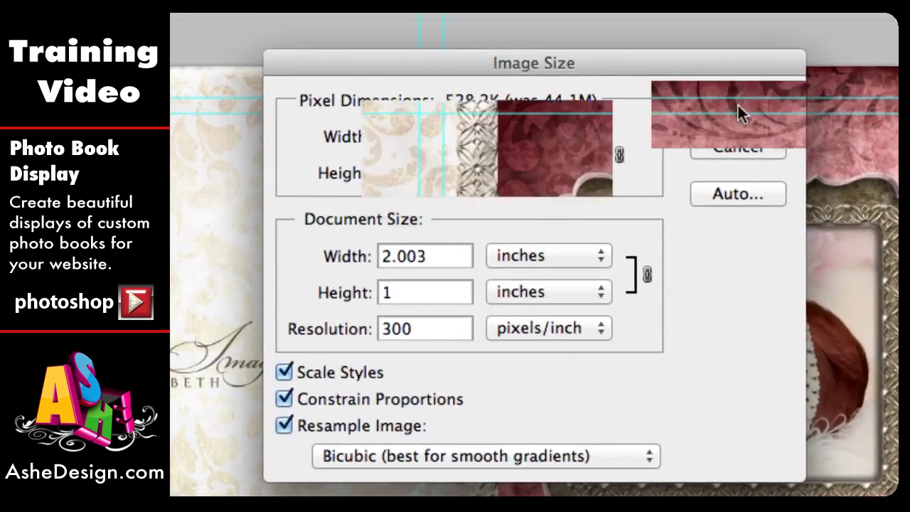
Fit the resized cover image to the screen, and copy its front cover with the spine strip, starting at the inner vertical guide.
key(ctrl+0)
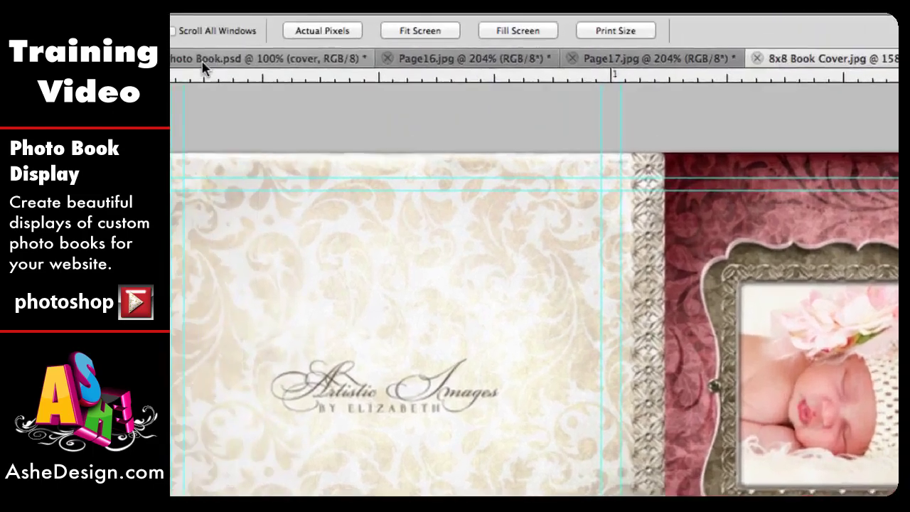
click(203, 63)
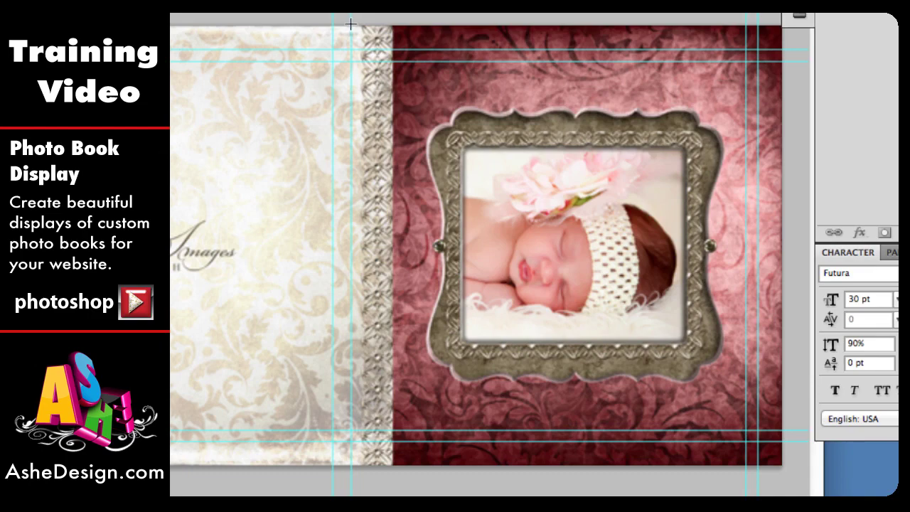
drag(352, 24, 786, 468)
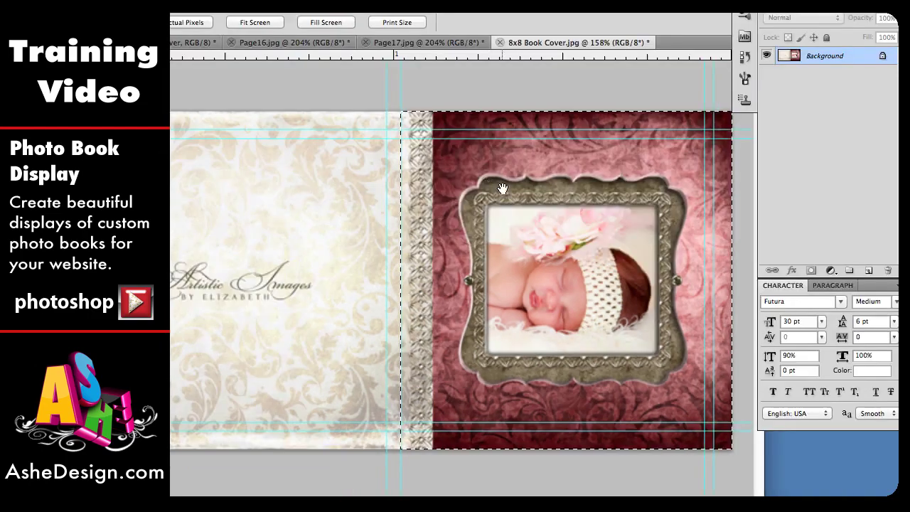
key(ctrl+c)
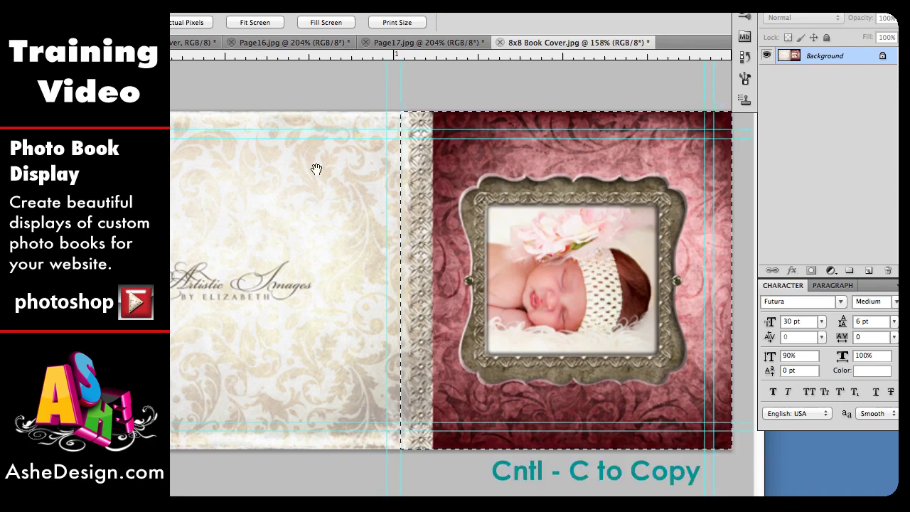
Paste the copied front cover above the cover layer in Square Photo Book.psd and move it over the blank closed book.
key(ctrl+Tab)
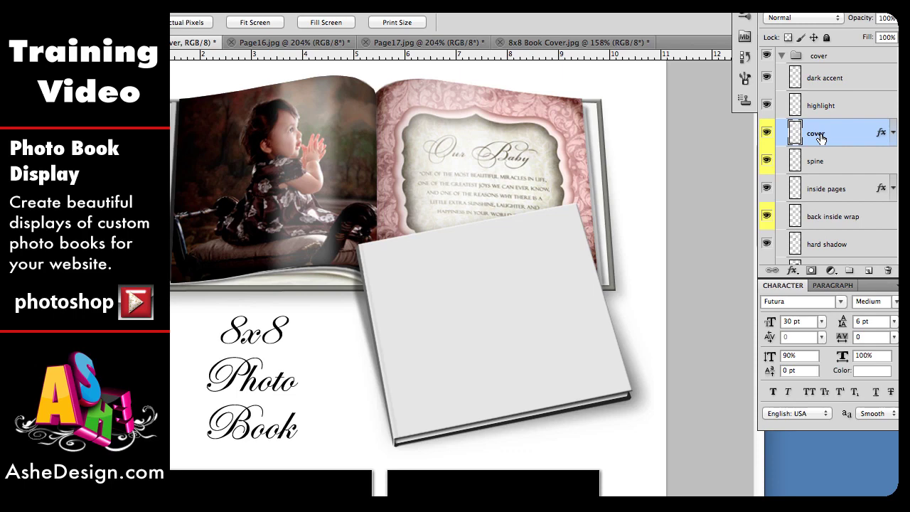
key(ctrl+v)
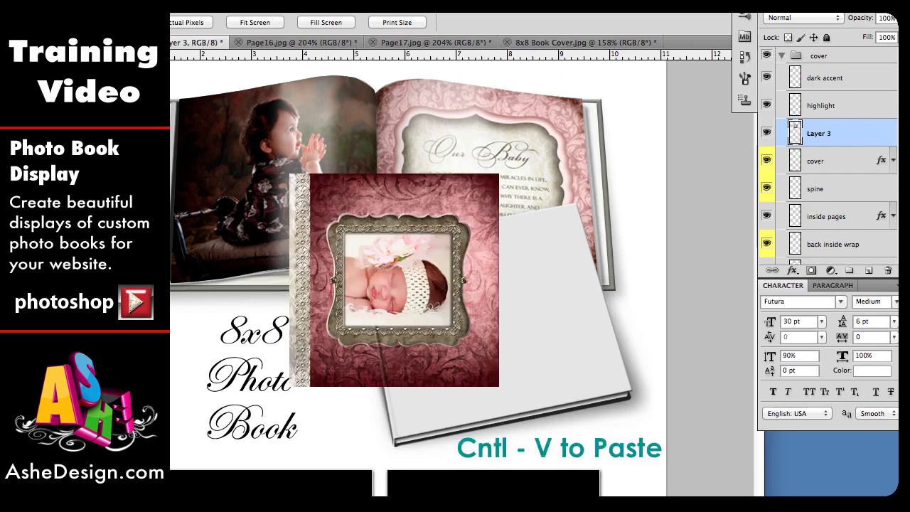
key(v)
drag(475, 325, 554, 369)
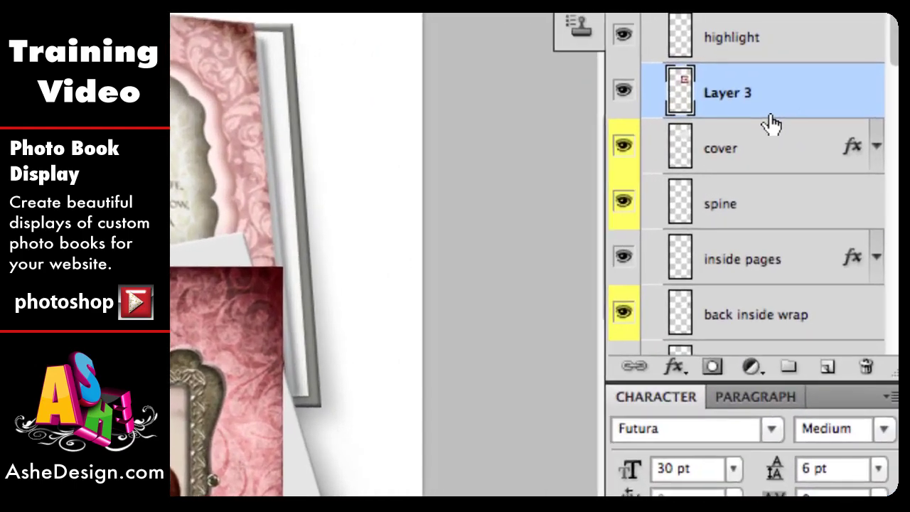
Clip Layer 3 to the cover layer with a clipping mask and reposition the image over the closed book's cover.
right_click(770, 110)
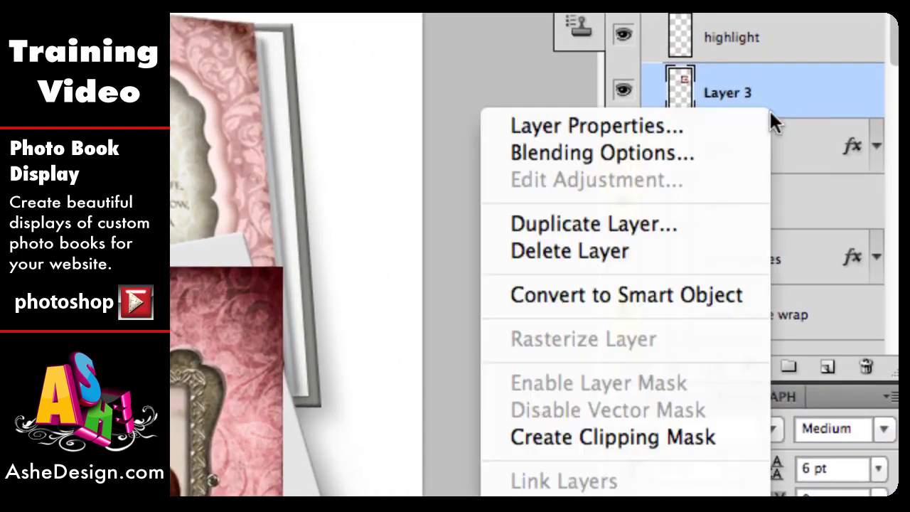
click(656, 431)
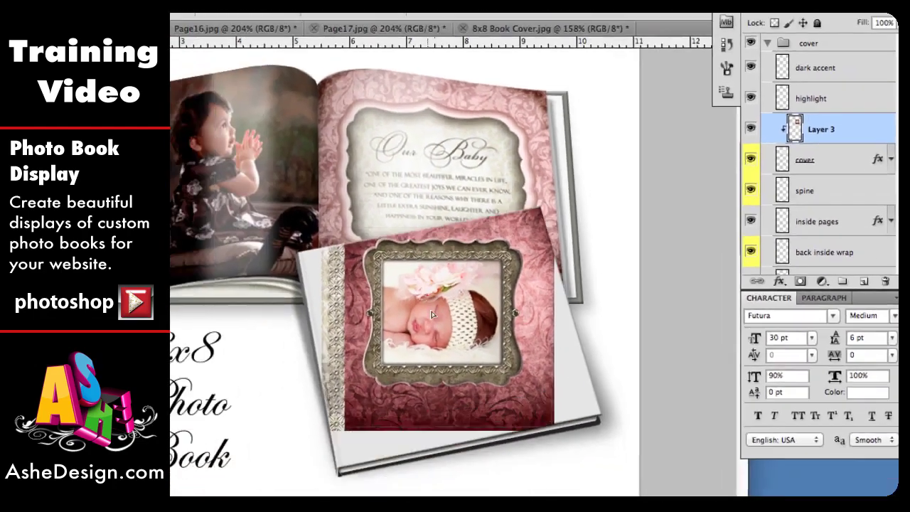
drag(432, 315, 488, 327)
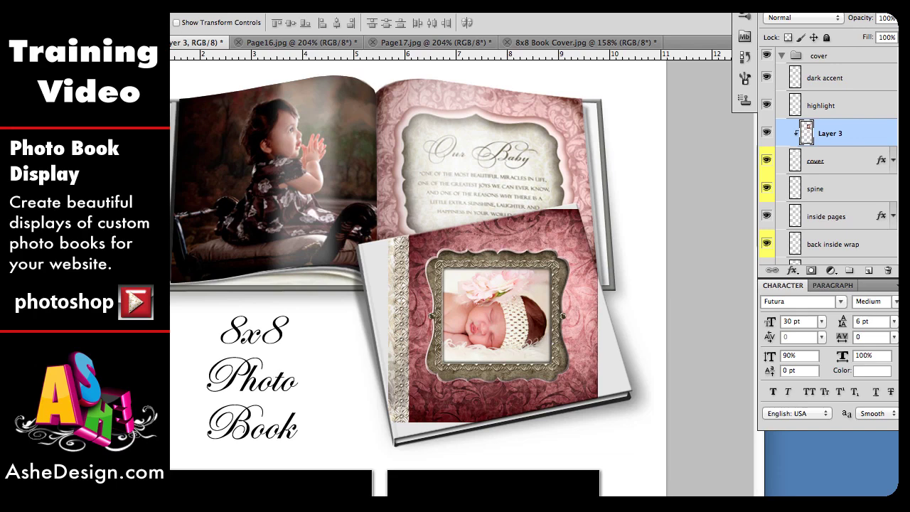
Distort Layer 3 with Free Transform so its two upper corners meet the closed book cover's upper corners.
key(ctrl+plus)
key(ctrl+plus)
key(ctrl+plus)
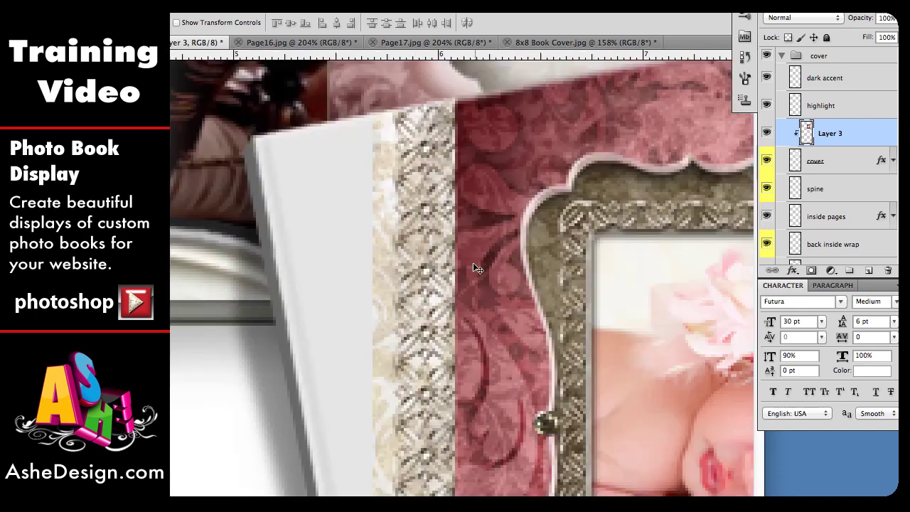
scroll(518, 203, right, 3)
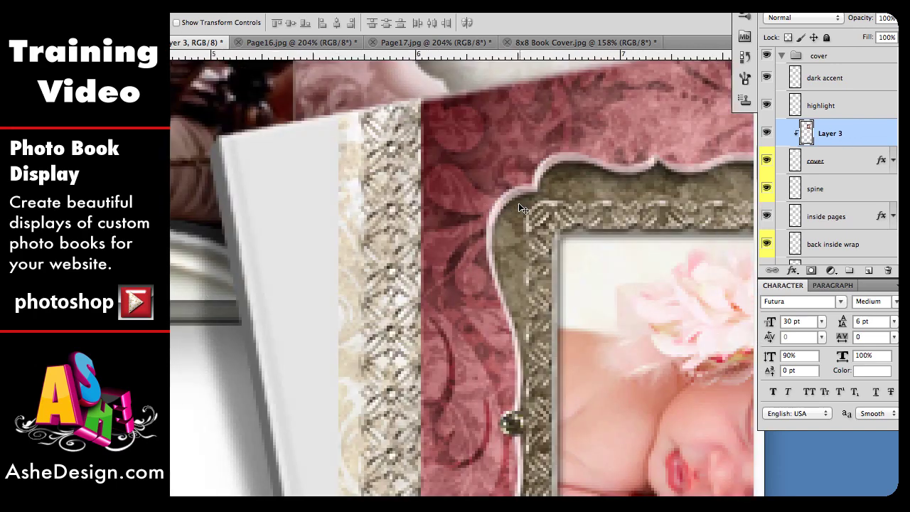
key(ctrl+t)
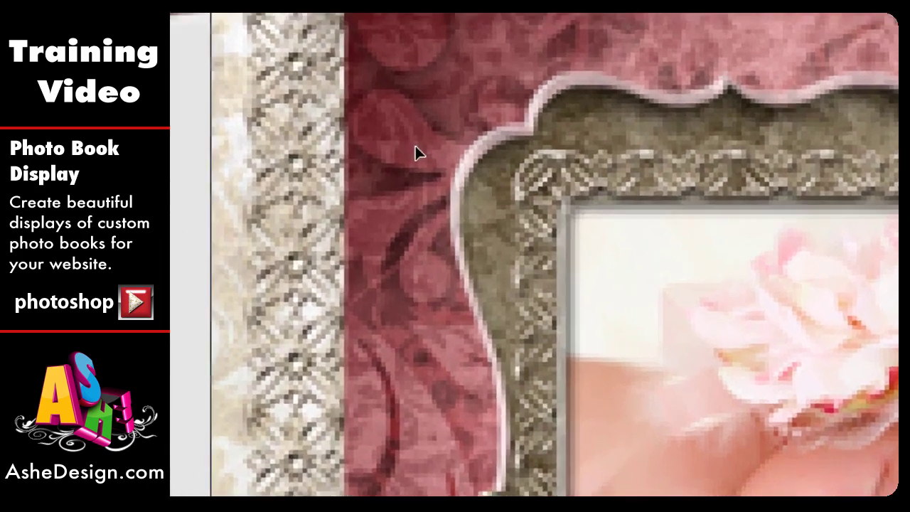
right_click(430, 203)
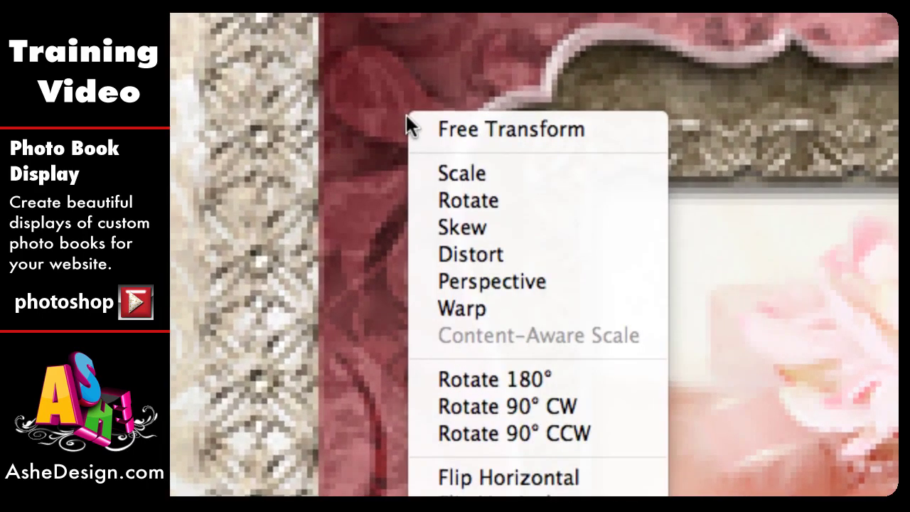
click(489, 258)
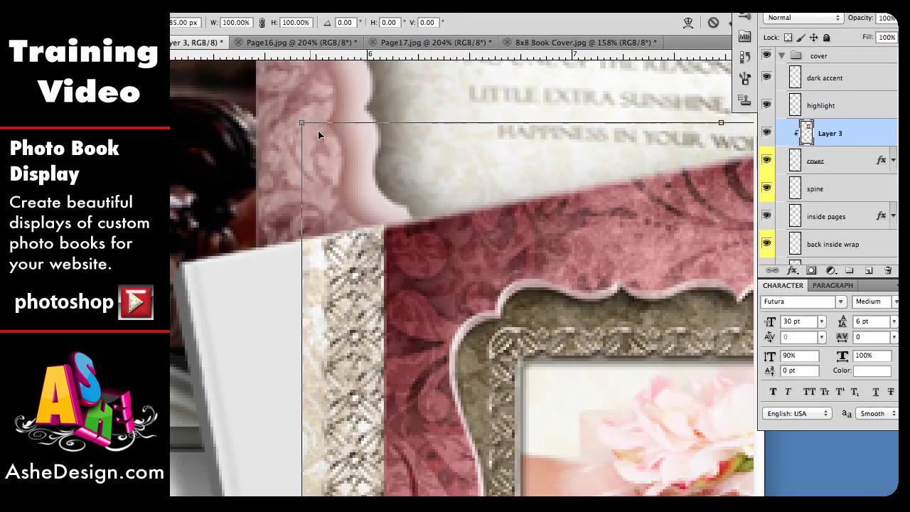
drag(303, 126, 183, 266)
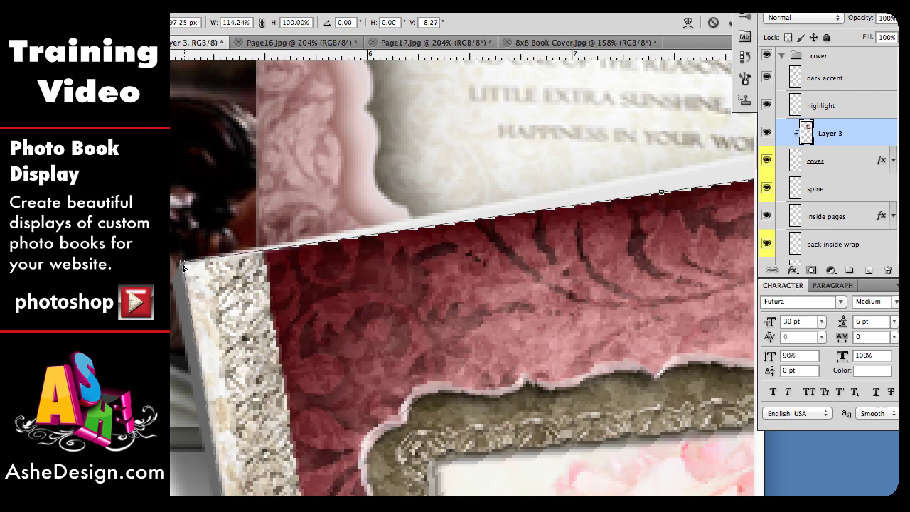
scroll(698, 212, right, 10)
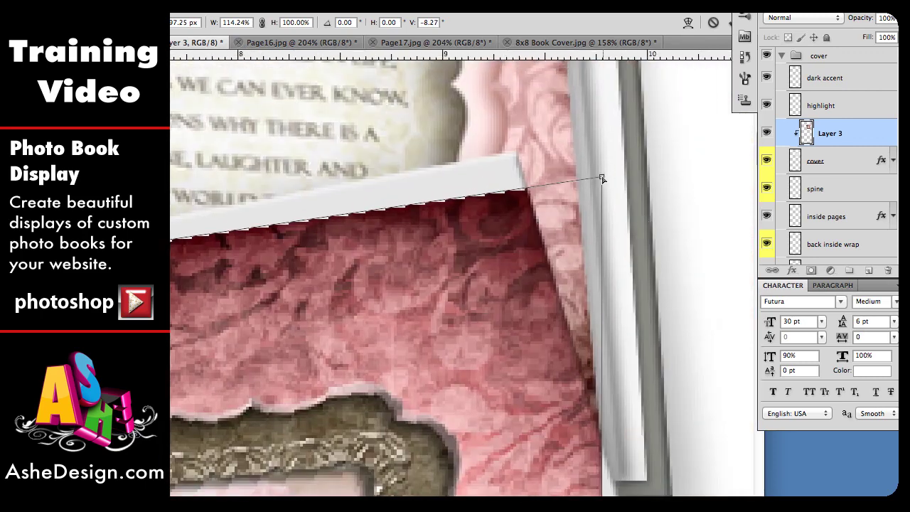
drag(601, 179, 517, 151)
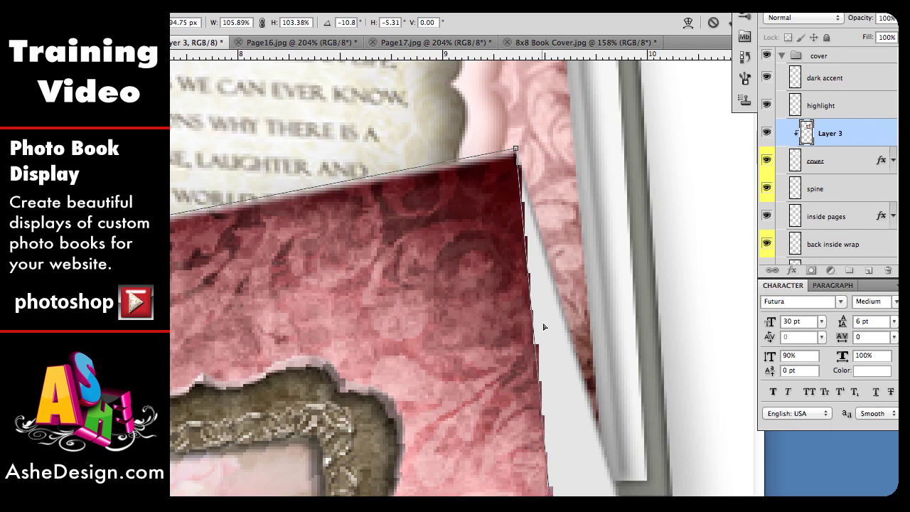
Distort Layer 3's two lower corners onto the closed book cover's lower corners and apply the transform.
scroll(543, 326, down, 5)
scroll(541, 338, down, 5)
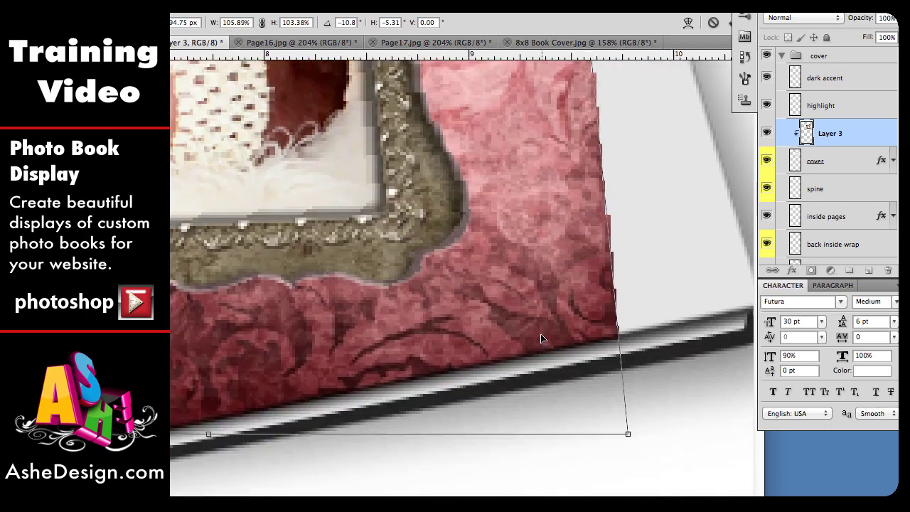
drag(630, 434, 658, 306)
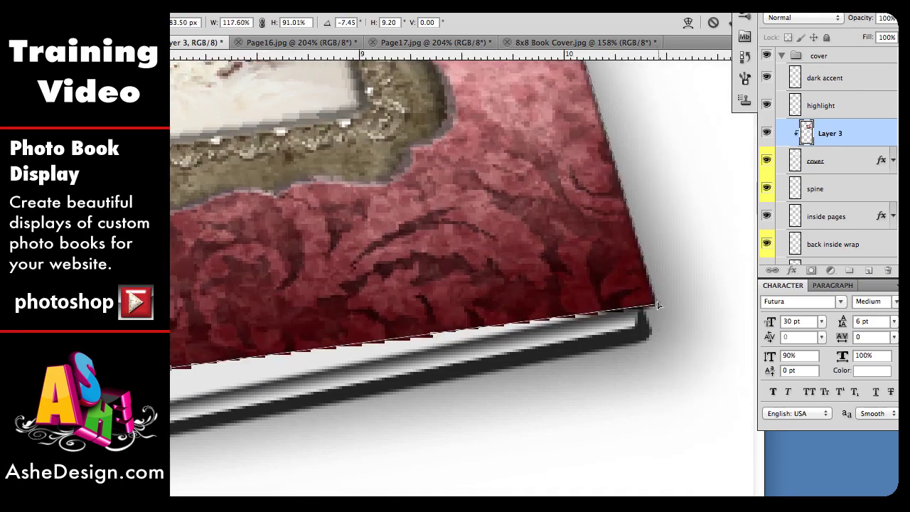
scroll(241, 460, down, 2)
scroll(236, 458, left, 10)
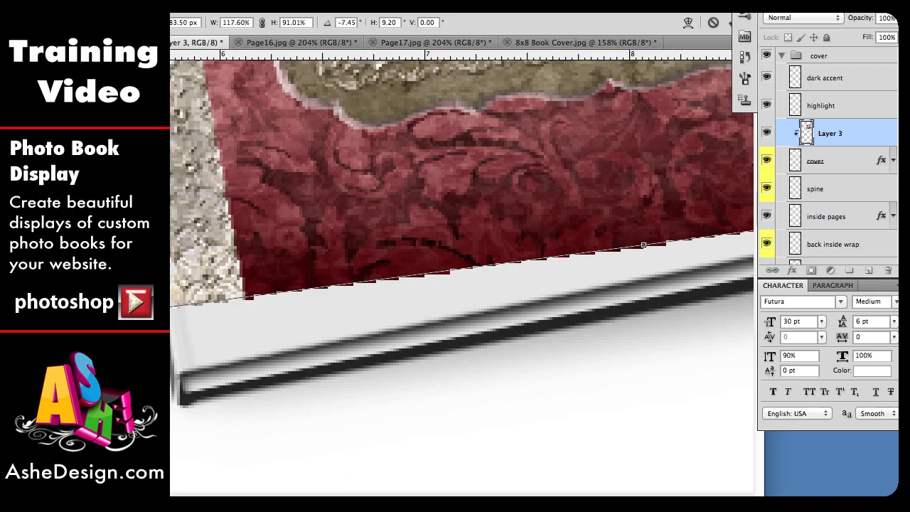
drag(172, 303, 182, 377)
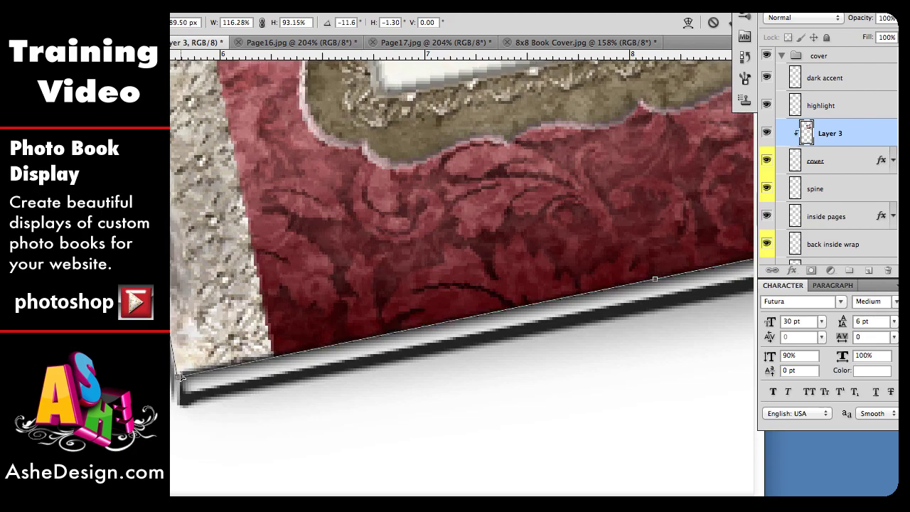
key(Return)
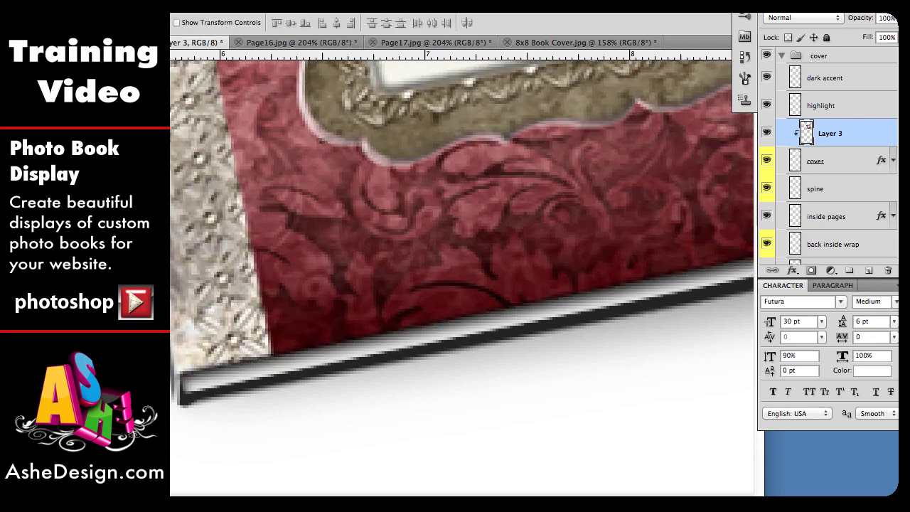
key(super+0)
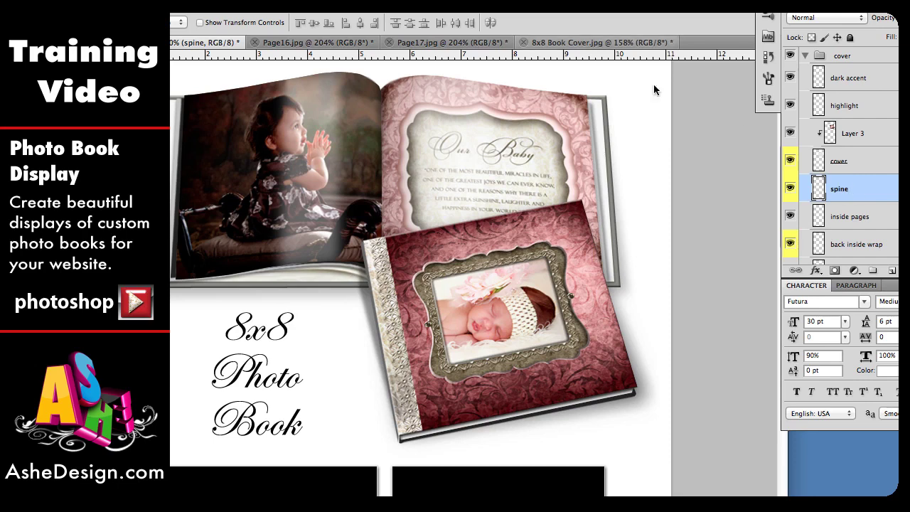
In 8x8 Book Cover.jpg, select the narrow full-height spine strip between the two central vertical guides and copy it.
click(597, 44)
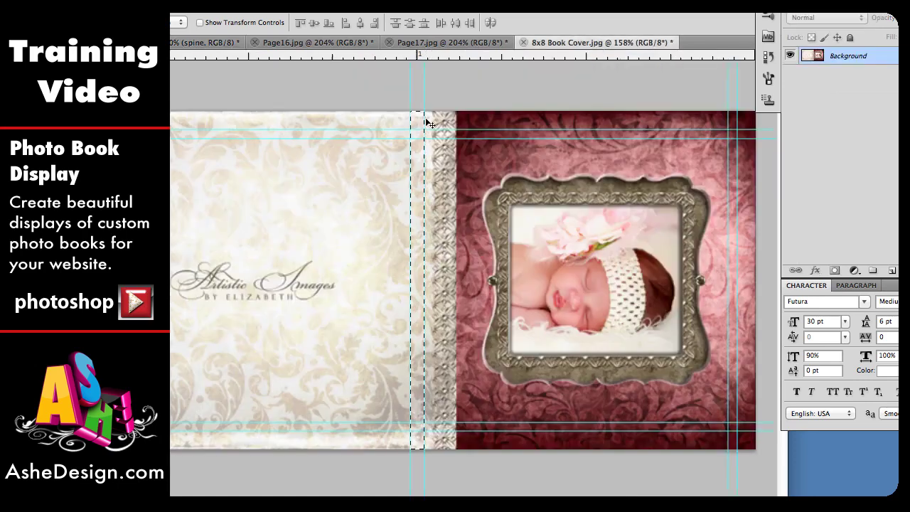
key(m)
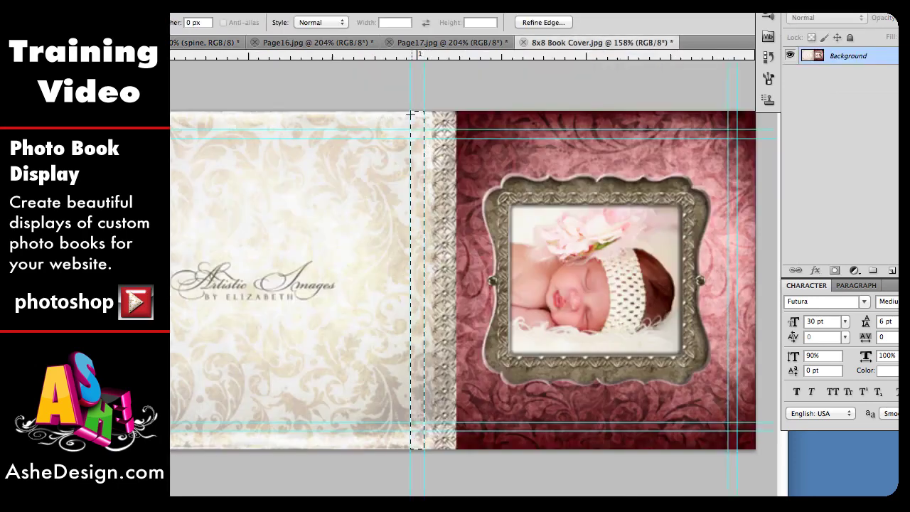
drag(411, 112, 422, 453)
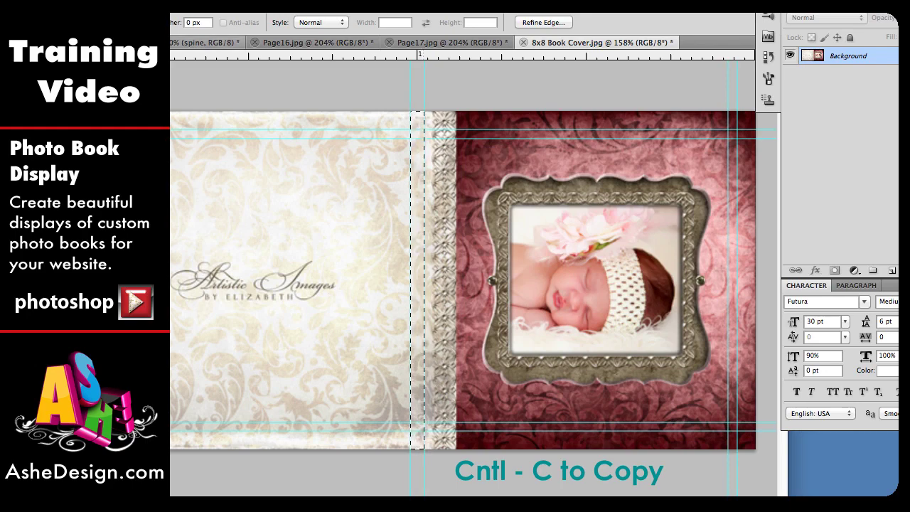
Paste the copied strip above the spine layer in Square Photo Book.psd and move it to the closed book's spine.
key(ctrl+Tab)
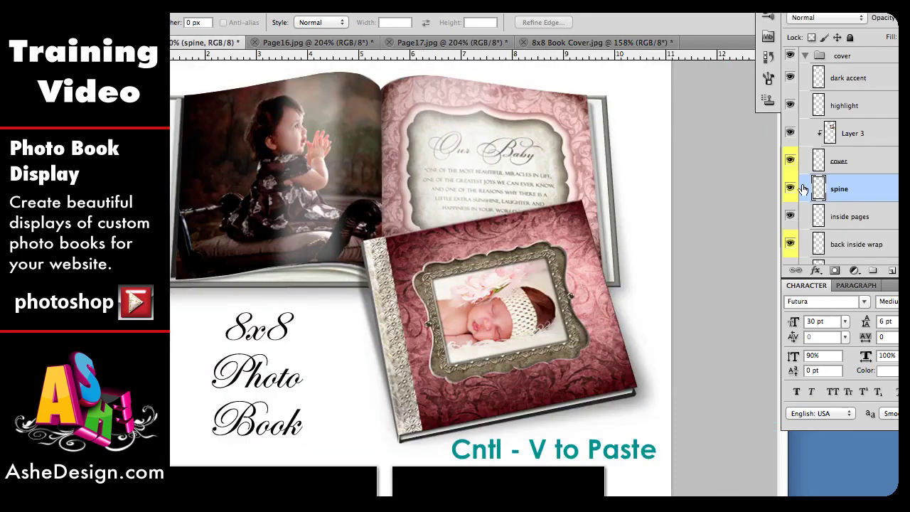
key(ctrl+v)
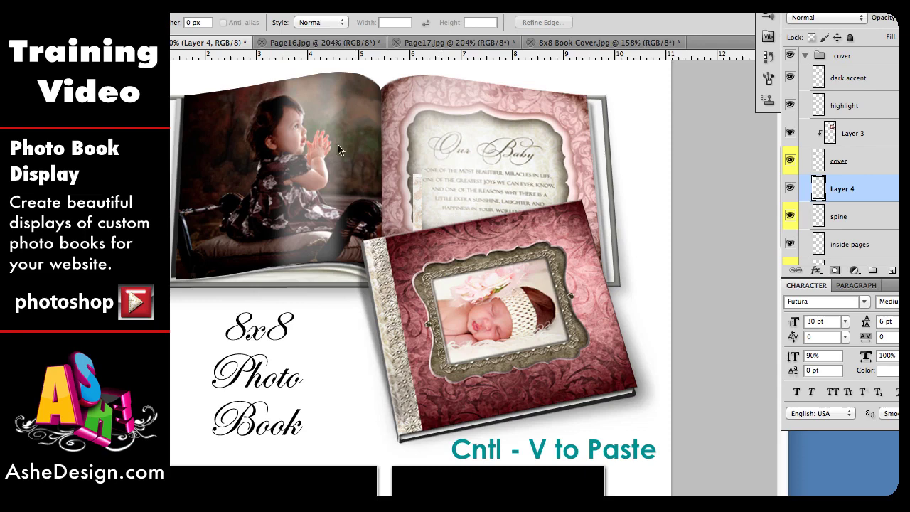
key(v)
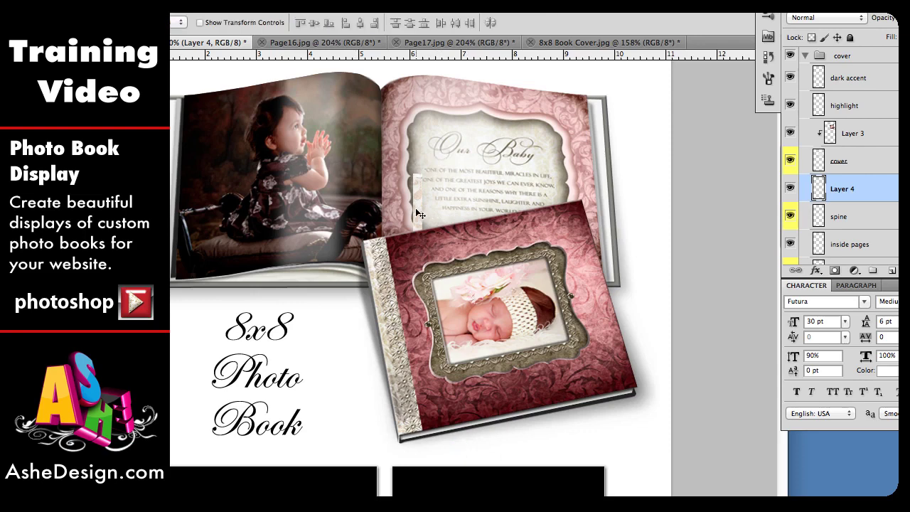
drag(420, 212, 368, 279)
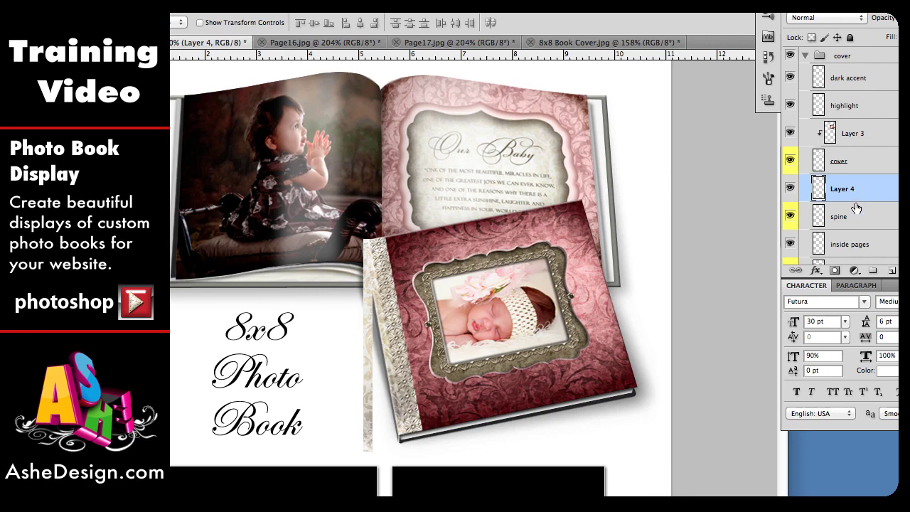
Clip Layer 4 to the spine layer with a clipping mask.
click(856, 207)
click(857, 194)
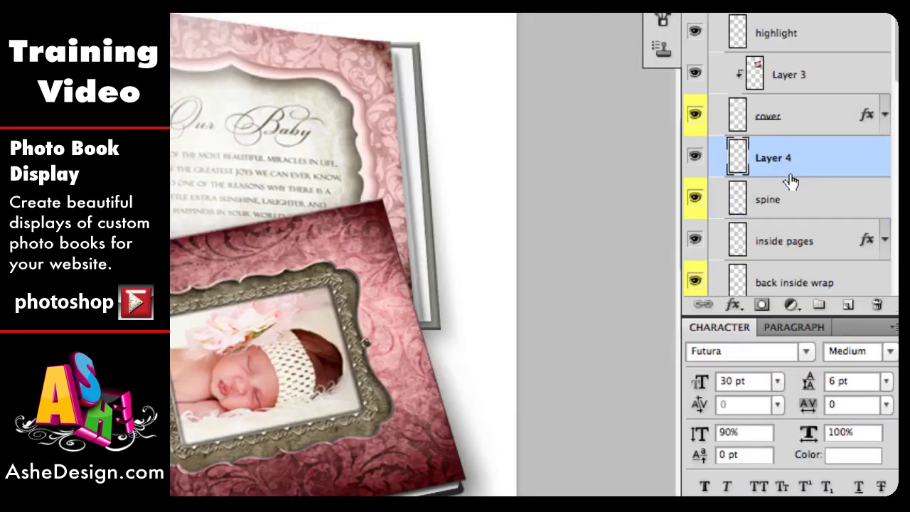
right_click(790, 174)
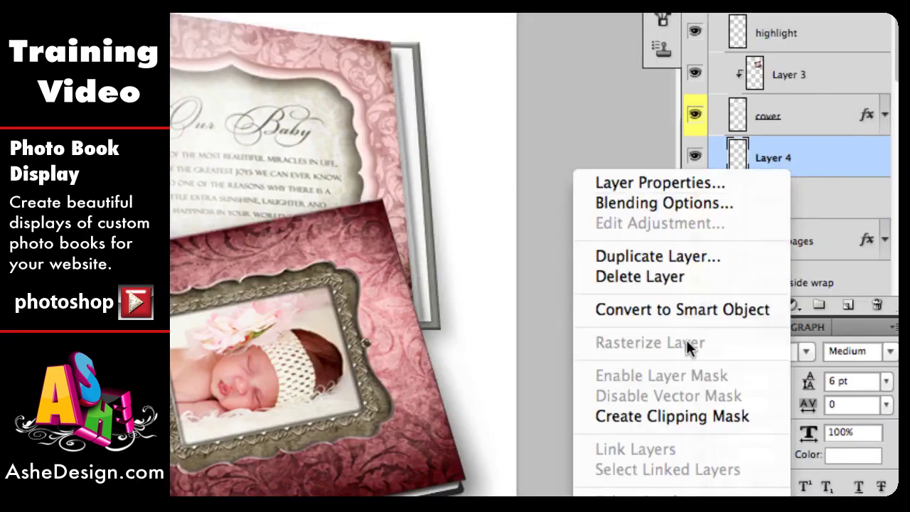
click(675, 413)
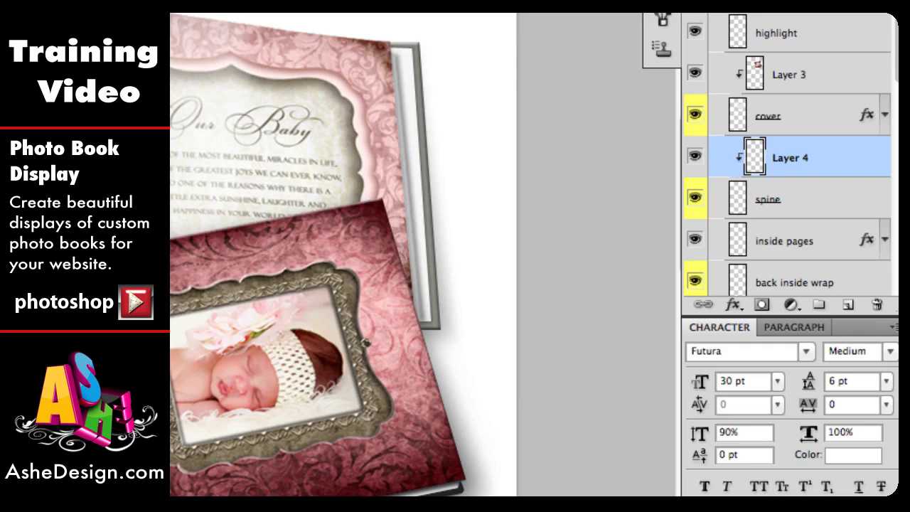
Start a Distort transform on Layer 4 and align the strip's upper end with the top of the closed book's spine.
key(ctrl+plus)
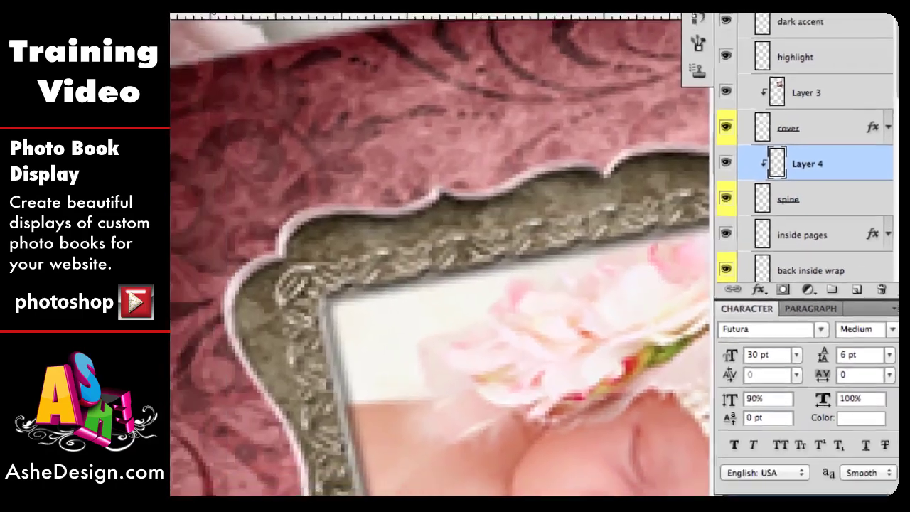
scroll(172, 393, left, 3)
scroll(173, 392, left, 3)
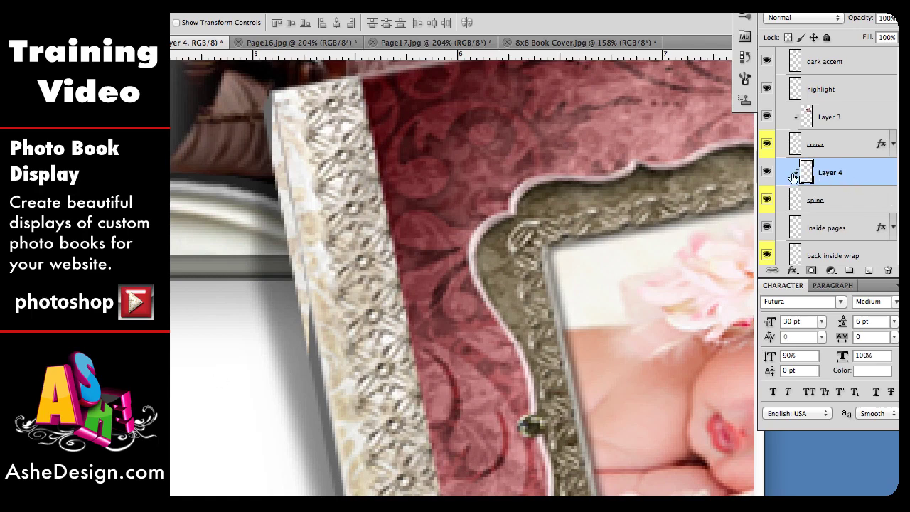
key(ctrl+t)
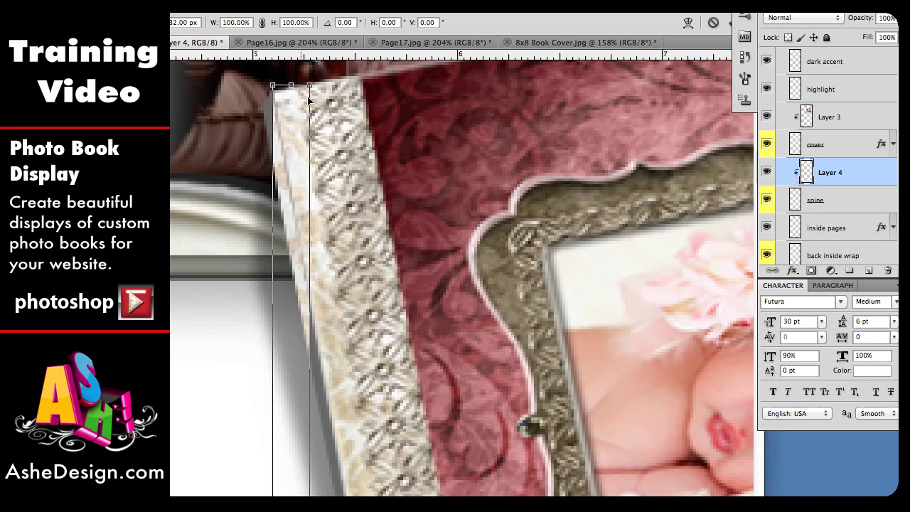
right_click(288, 102)
click(320, 176)
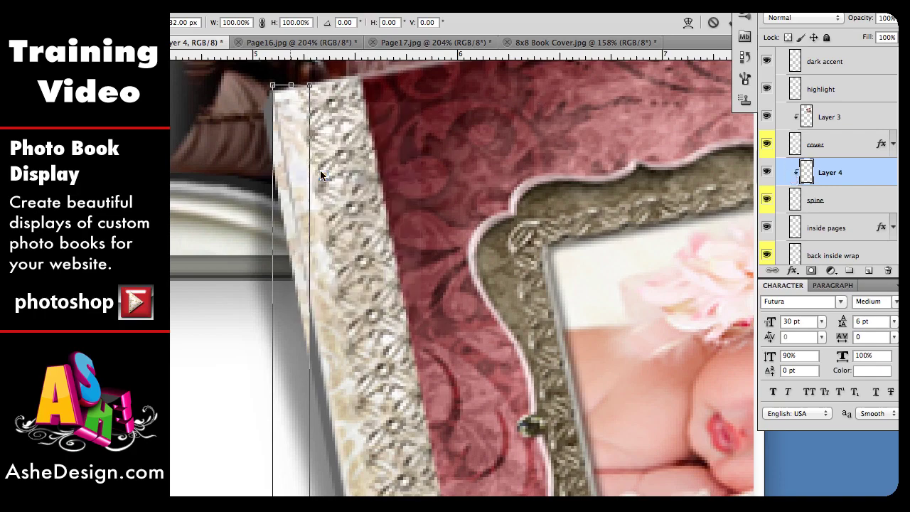
mouse_move(272, 86)
mouse_down()
mouse_move(262, 106)
mouse_move(283, 98)
mouse_move(274, 98)
mouse_move(278, 90)
mouse_up()
Distort Layer 4's two lower corners onto the lower end of the closed book's spine and apply the transform.
scroll(325, 319, down, 10)
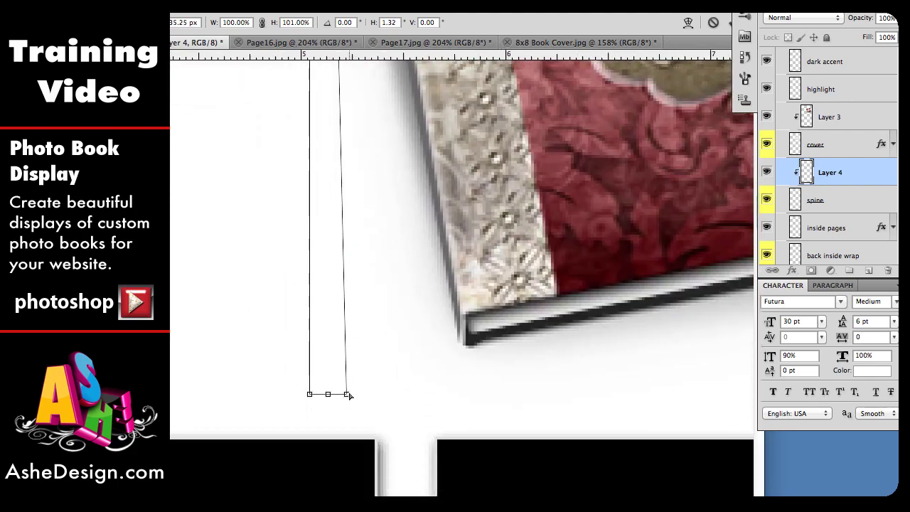
drag(349, 396, 463, 311)
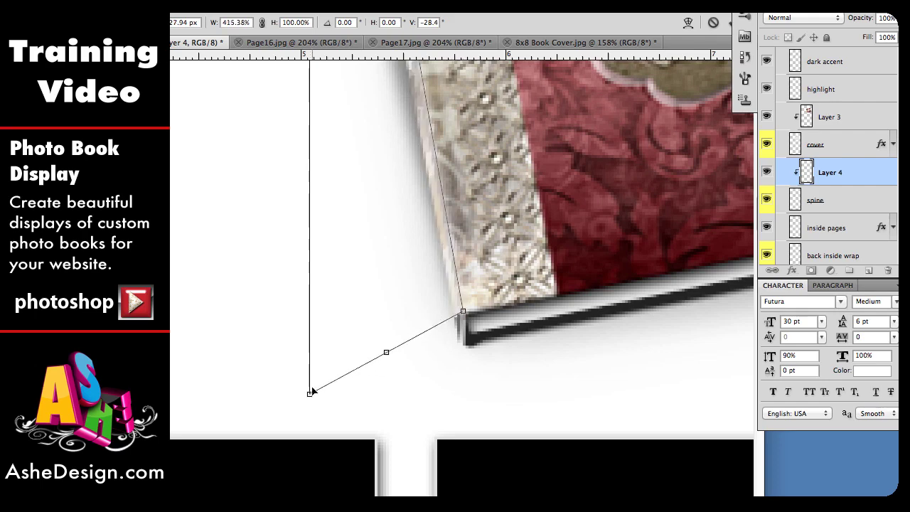
drag(310, 395, 460, 362)
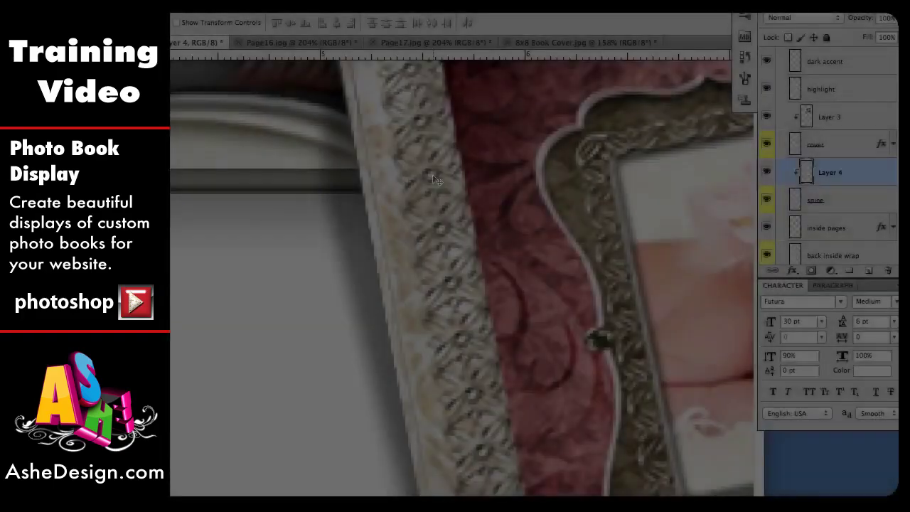
scroll(432, 174, down, 3)
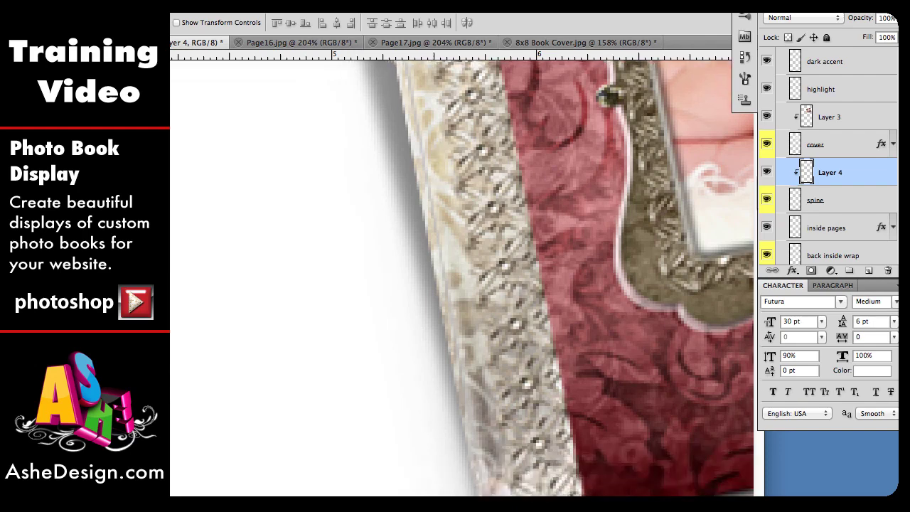
key(ctrl+0)
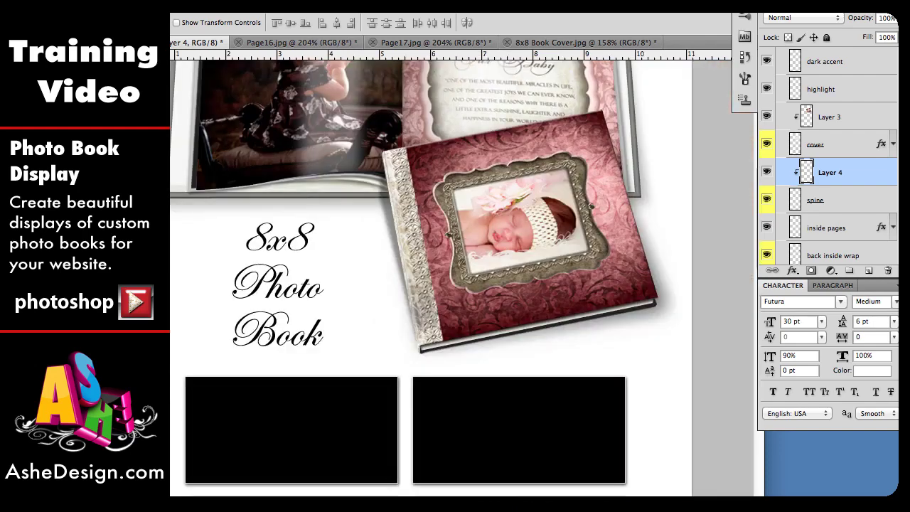
Select the back inside wrap layer in the cover group.
scroll(388, 336, right, 5)
scroll(388, 336, down, 1)
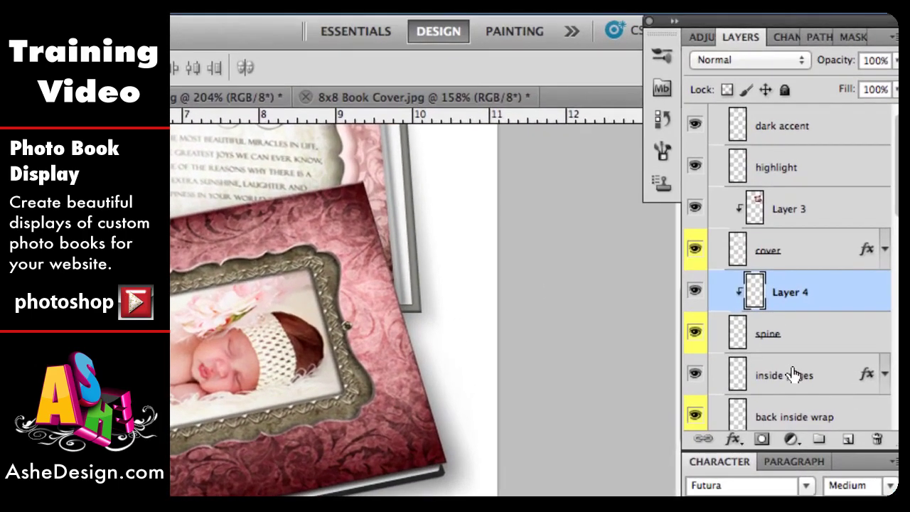
scroll(832, 232, down, 1)
click(793, 374)
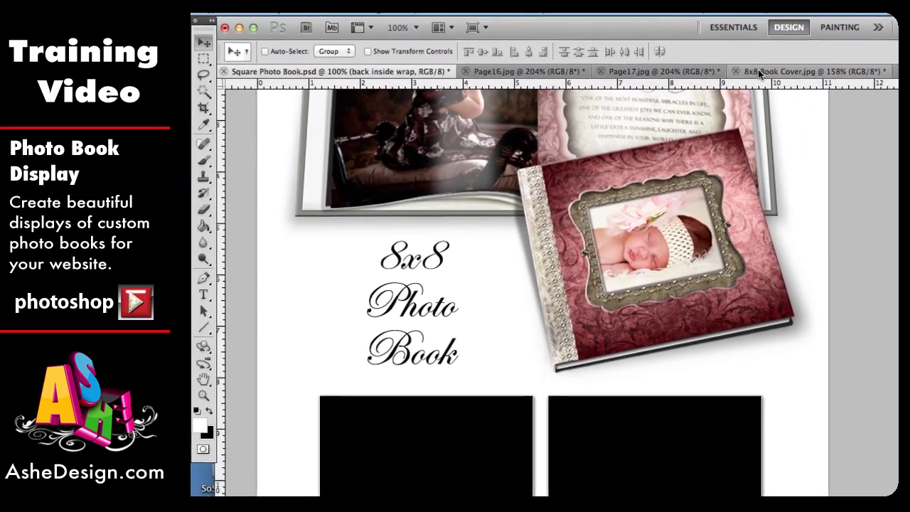
Select the cream back cover area of 8x8 Book Cover.jpg, up to the spine guide, with the Rectangular Marquee tool.
click(393, 97)
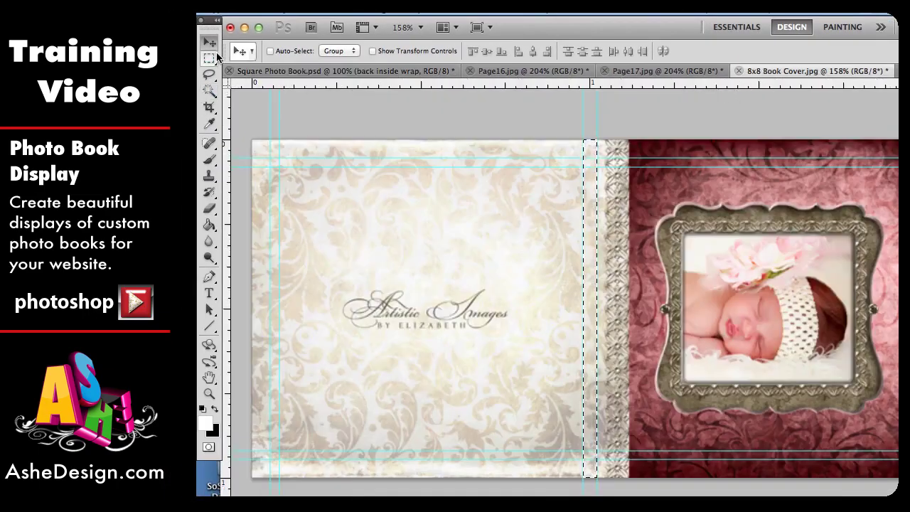
click(209, 59)
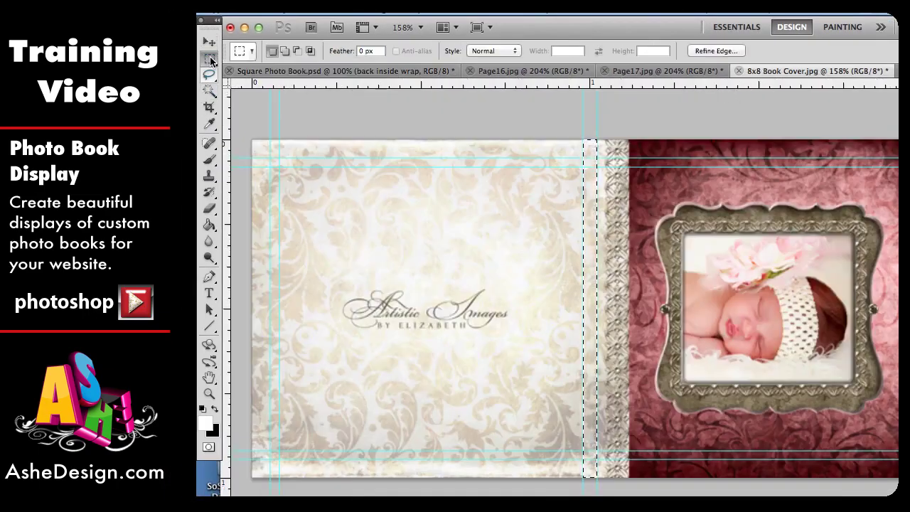
click(247, 133)
drag(337, 226, 578, 485)
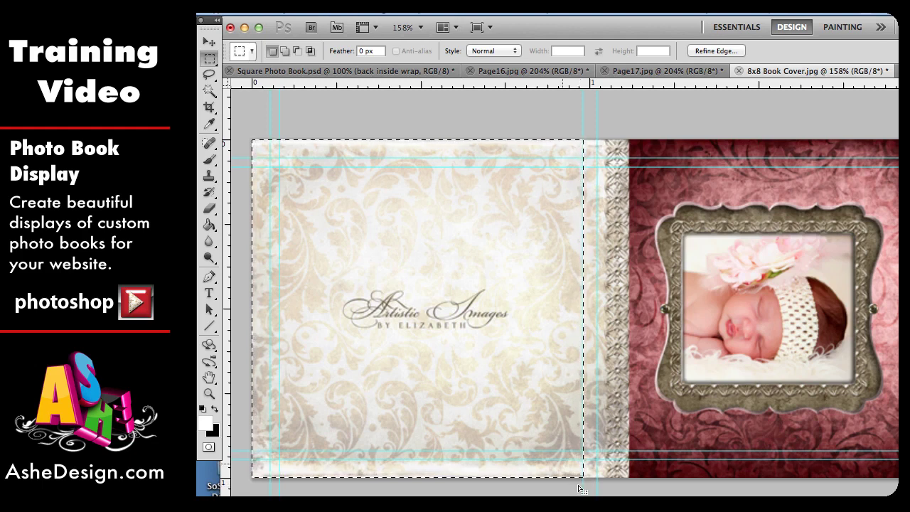
Copy the selected back cover into Square Photo Book.psd above the back inside wrap layer and clip it to that layer.
click(265, 70)
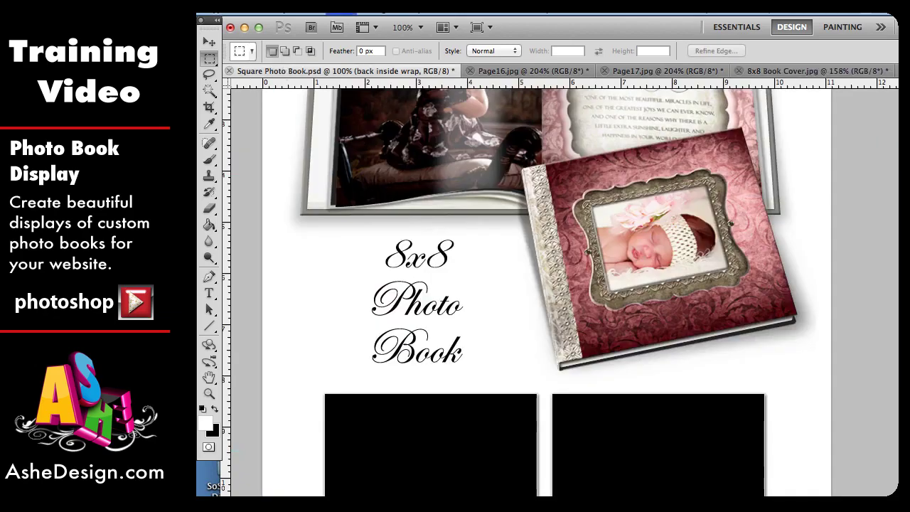
key(super+v)
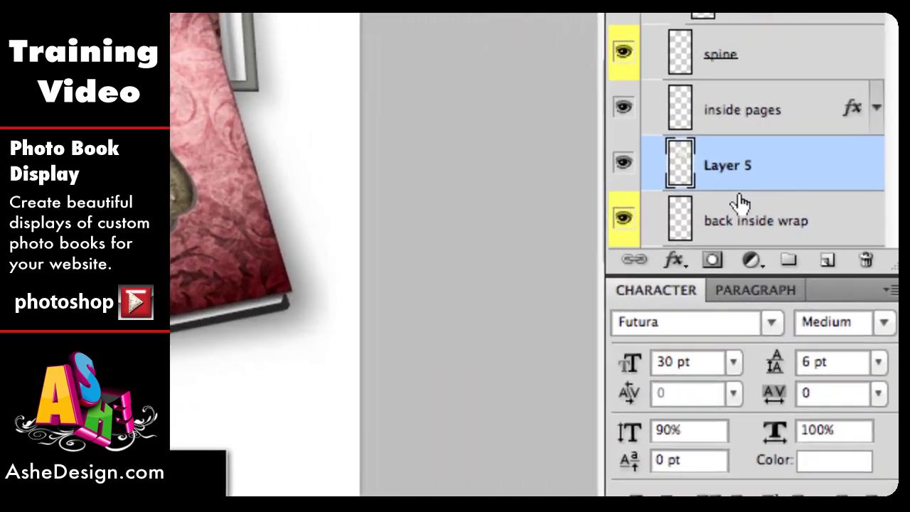
right_click(738, 185)
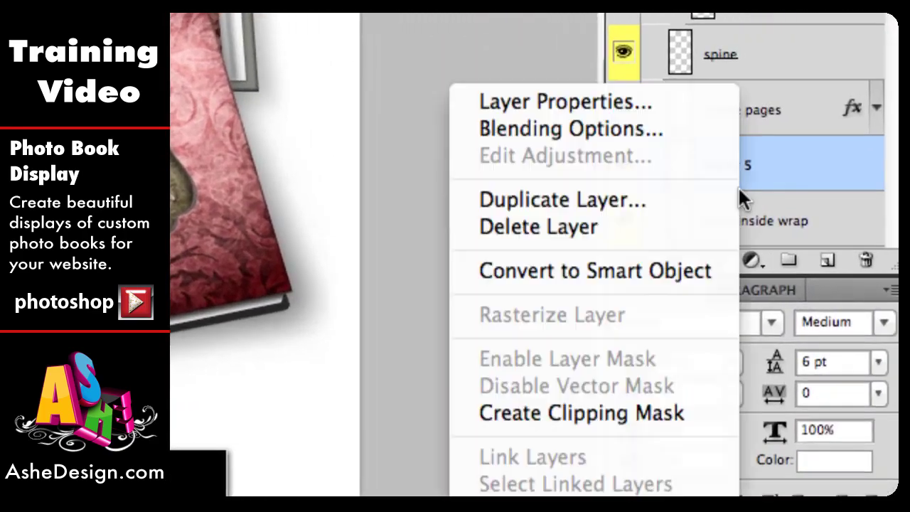
click(543, 414)
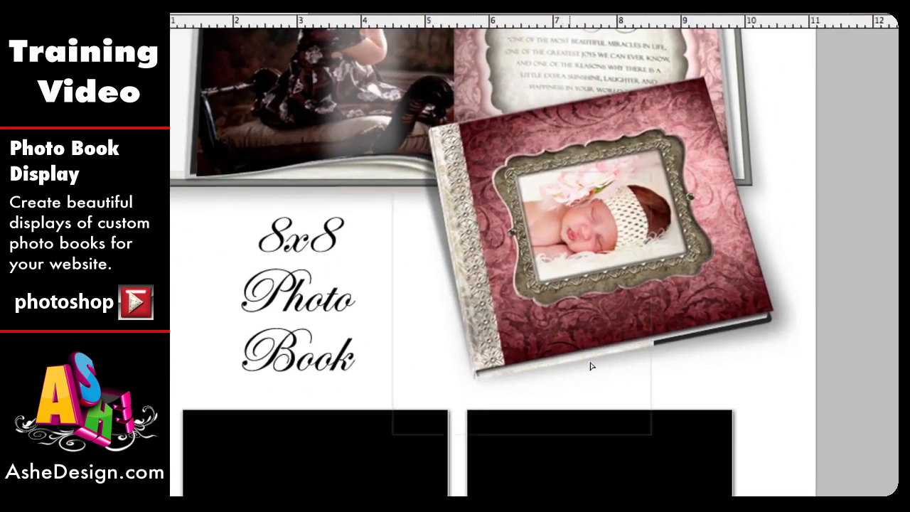
Move Layer 5 over the closed book's lower wrap edge and distort its lower-left corner onto the book's lower-left corner.
drag(646, 348, 667, 337)
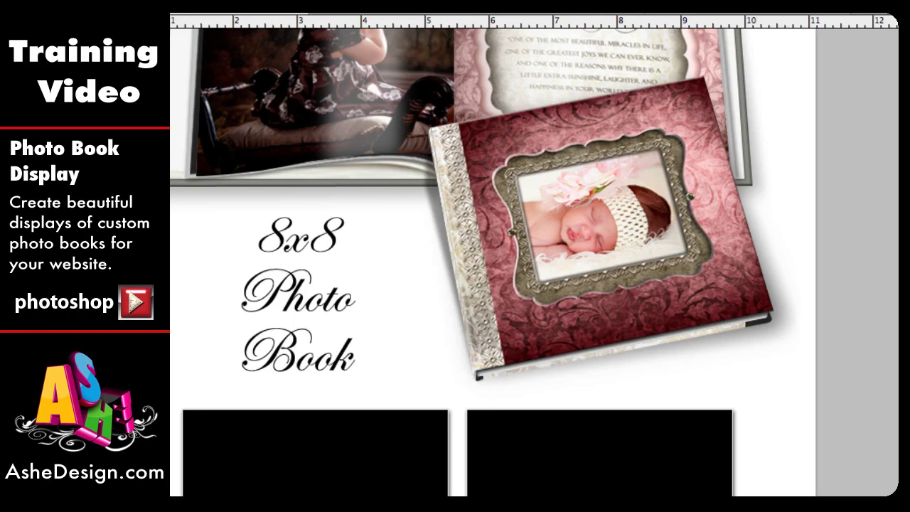
key(ctrl+plus)
key(ctrl+plus)
scroll(524, 458, down, 5)
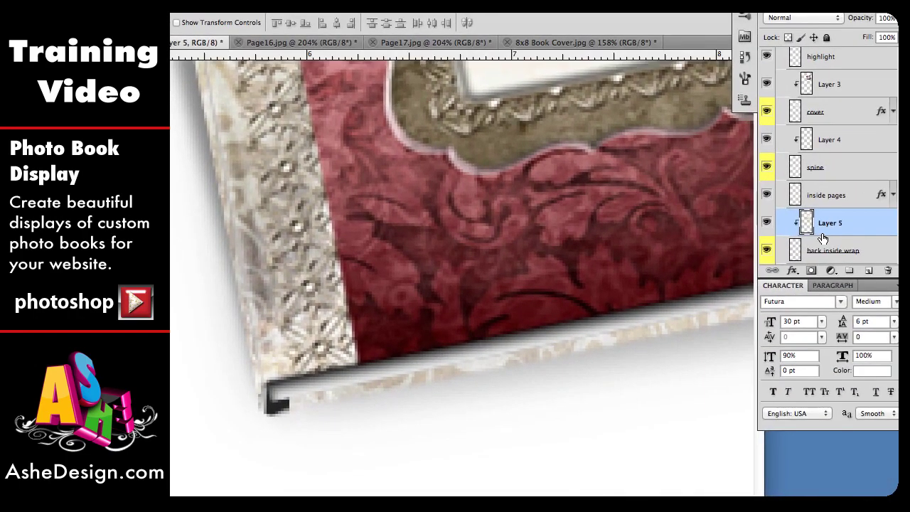
key(ctrl+t)
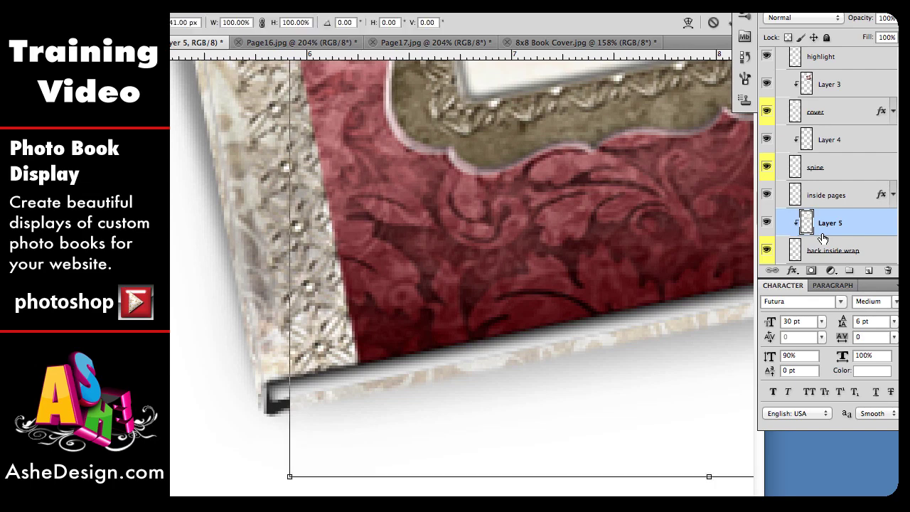
scroll(575, 250, down, 3)
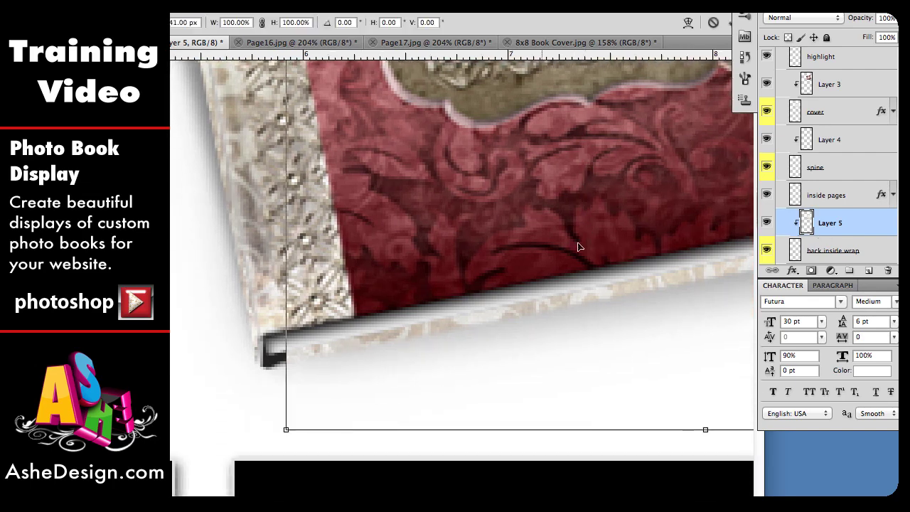
right_click(531, 305)
click(568, 376)
drag(285, 432, 257, 368)
Distort Layer 5's lower-right and upper-right corners onto the matching corners of the closed book.
scroll(719, 322, right, 10)
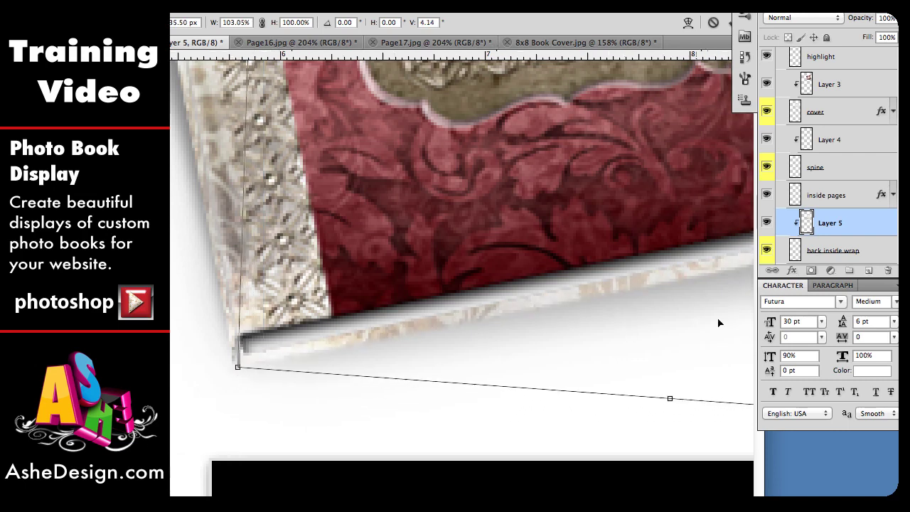
scroll(717, 319, right, 1)
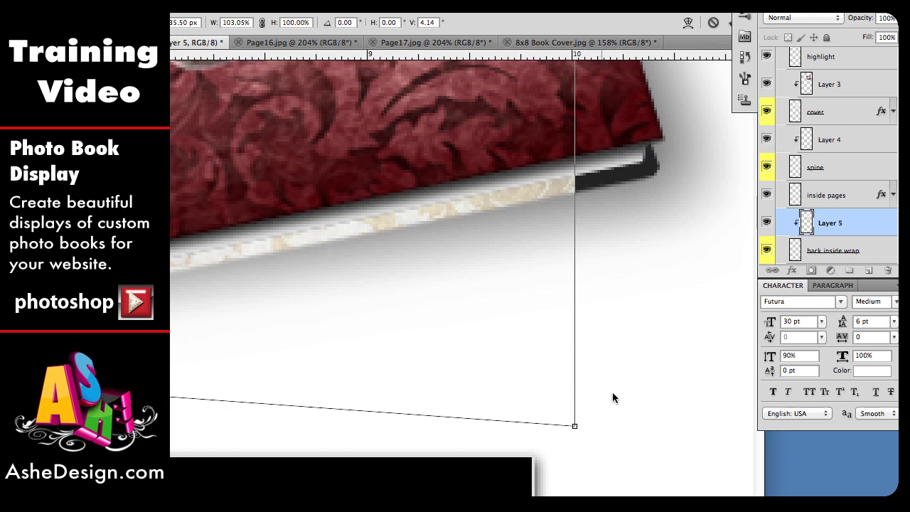
drag(575, 427, 660, 175)
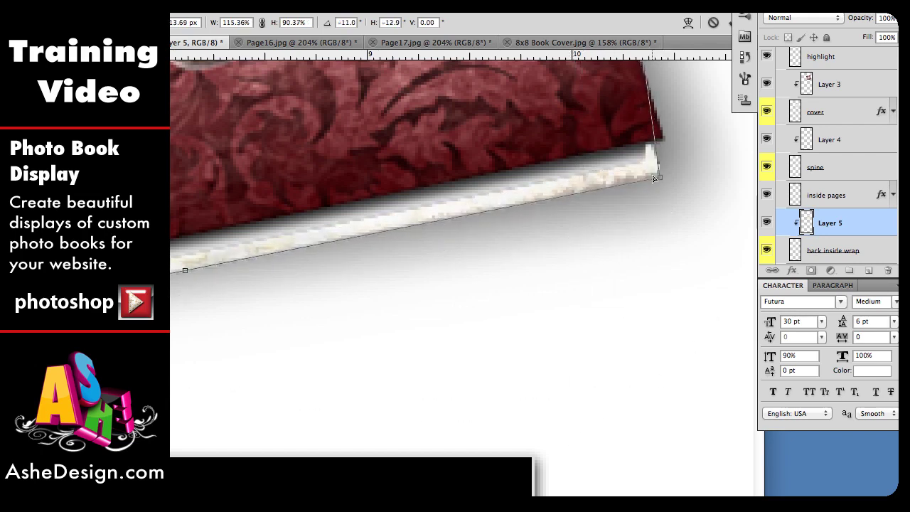
scroll(651, 183, up, 10)
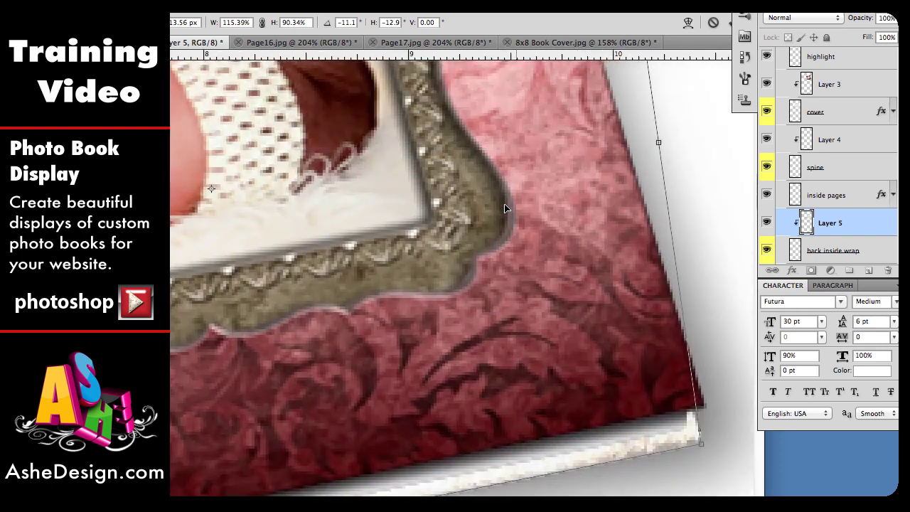
scroll(504, 203, up, 8)
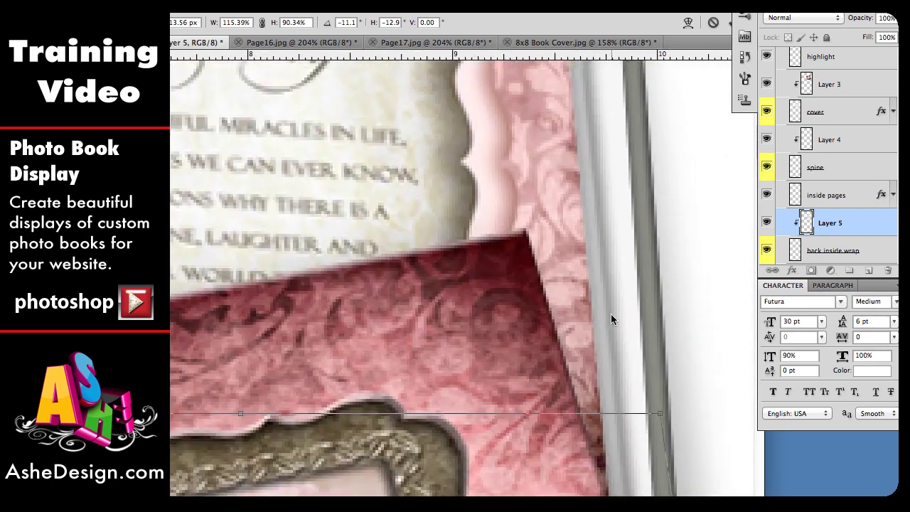
drag(659, 412, 547, 233)
Distort Layer 5's upper-left corner onto the top of the closed book's spine and apply the transform.
scroll(525, 233, left, 2)
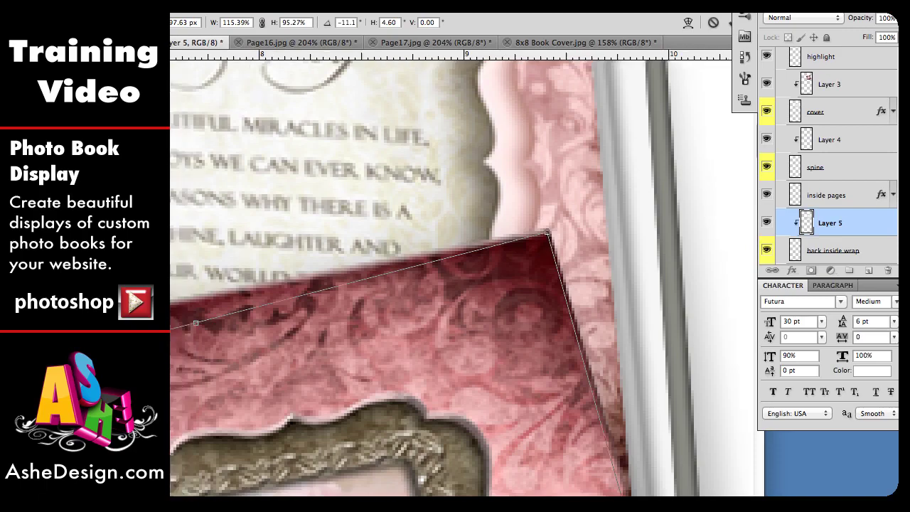
scroll(462, 273, left, 10)
scroll(463, 273, down, 3)
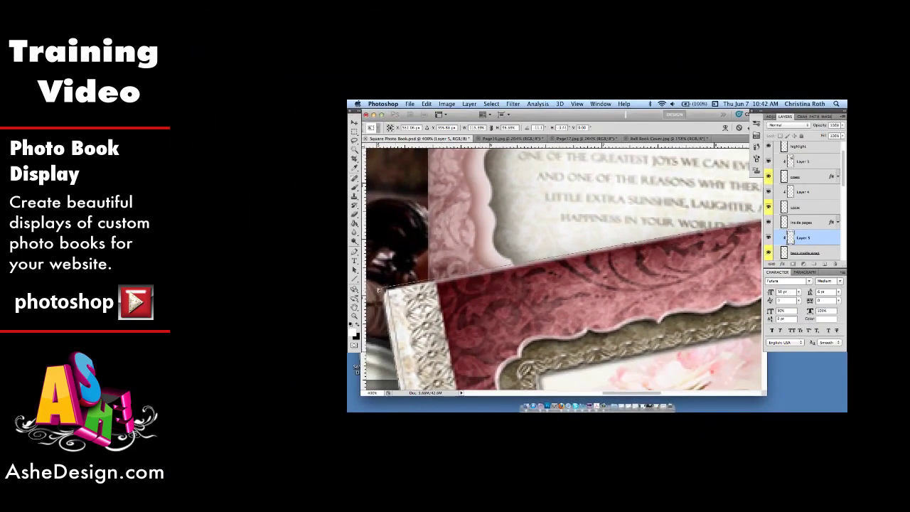
drag(378, 290, 386, 293)
key(Return)
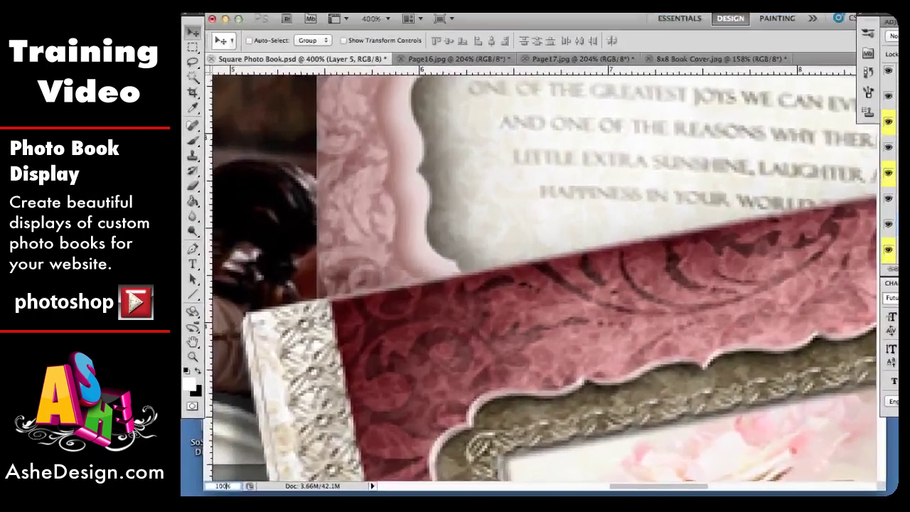
Collapse the cover group, expand the Open Cover & Inside Pages group and select its open book base layer.
key(super+1)
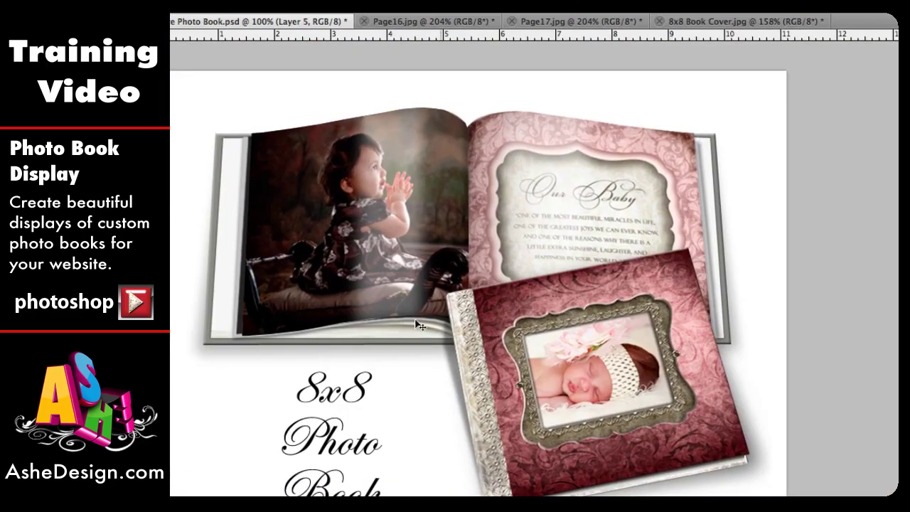
scroll(415, 320, down, 3)
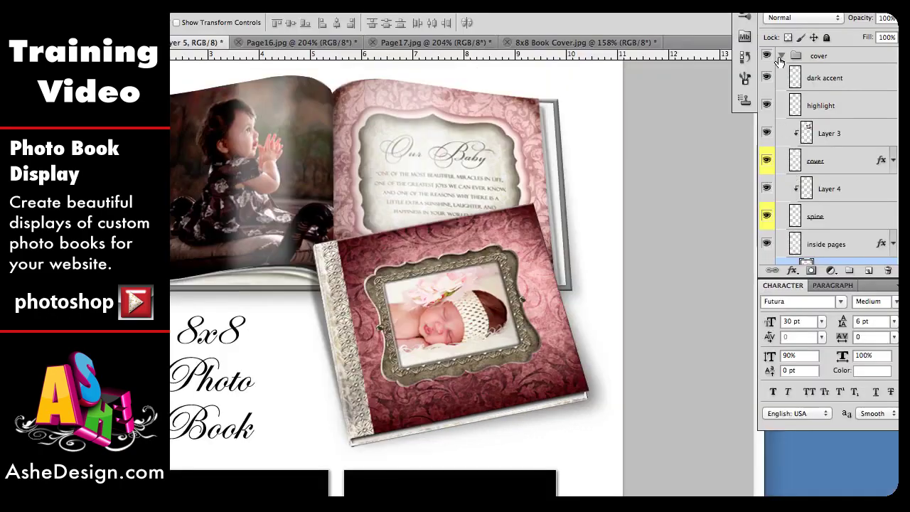
click(780, 57)
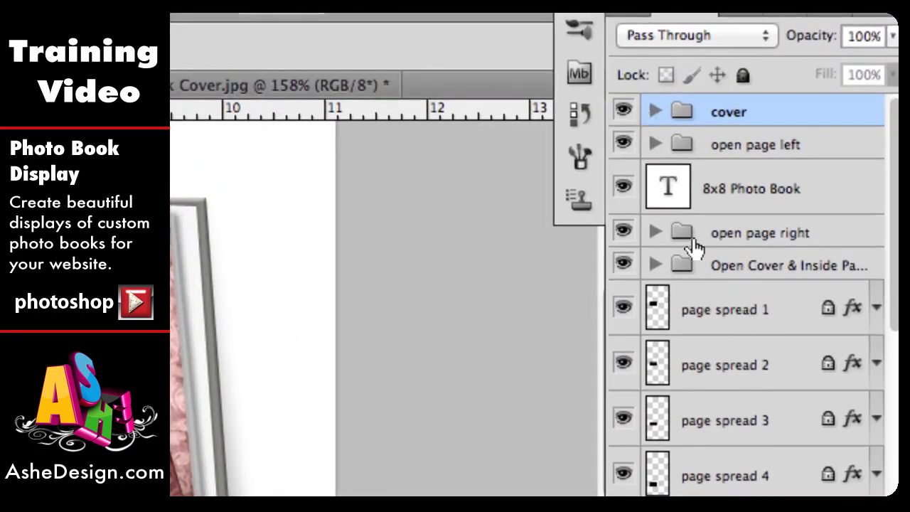
click(654, 265)
scroll(792, 391, down, 5)
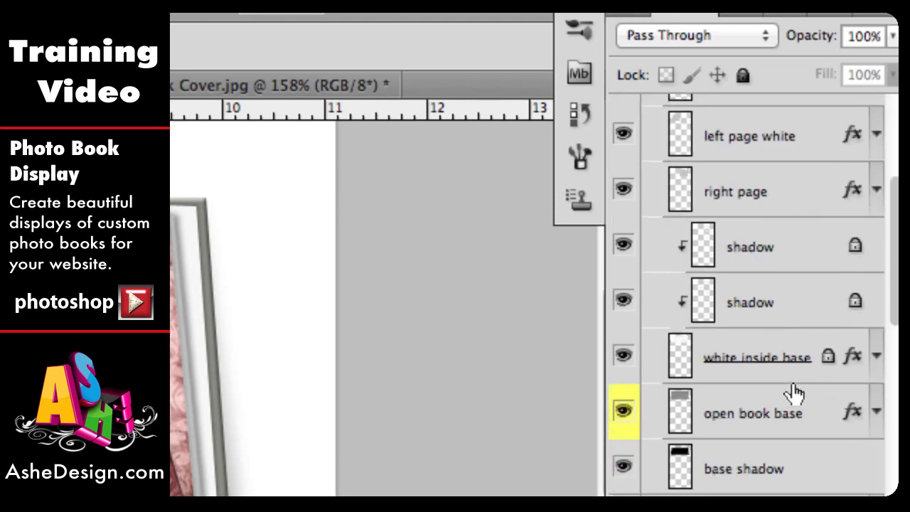
scroll(740, 313, up, 5)
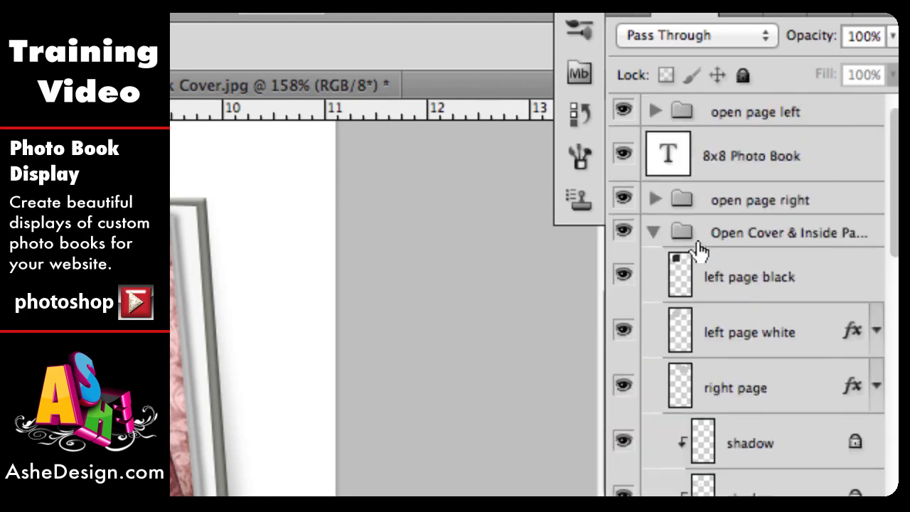
scroll(740, 399, down, 4)
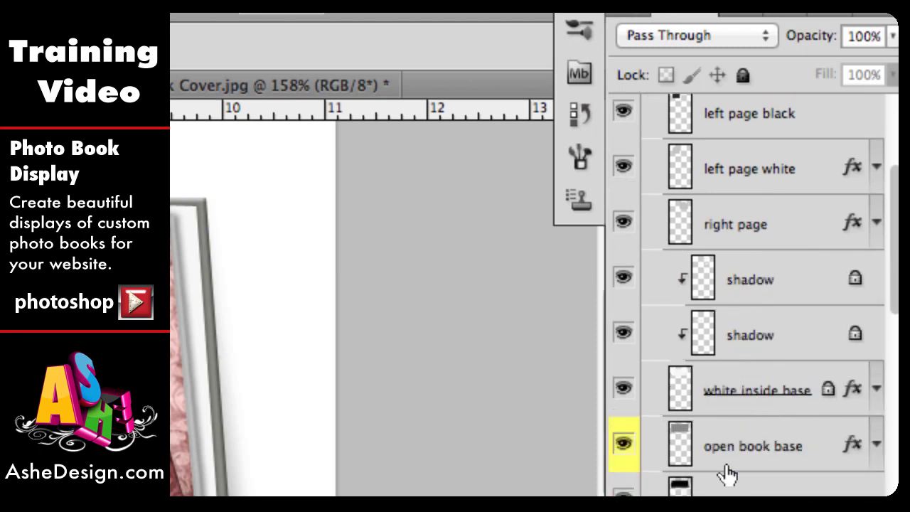
click(787, 455)
scroll(786, 458, down, 4)
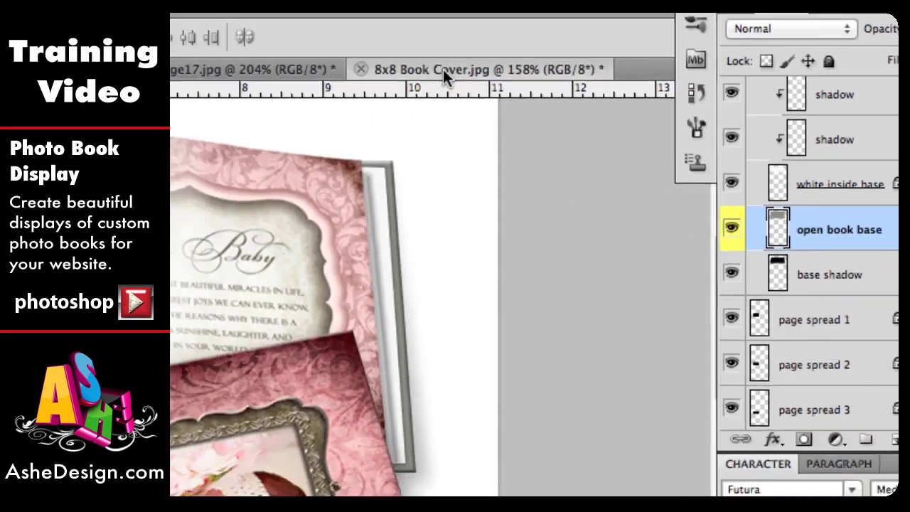
Copy the entire 8x8 Book Cover.jpg image and paste it above the open book base layer in Square Photo Book.psd.
click(269, 84)
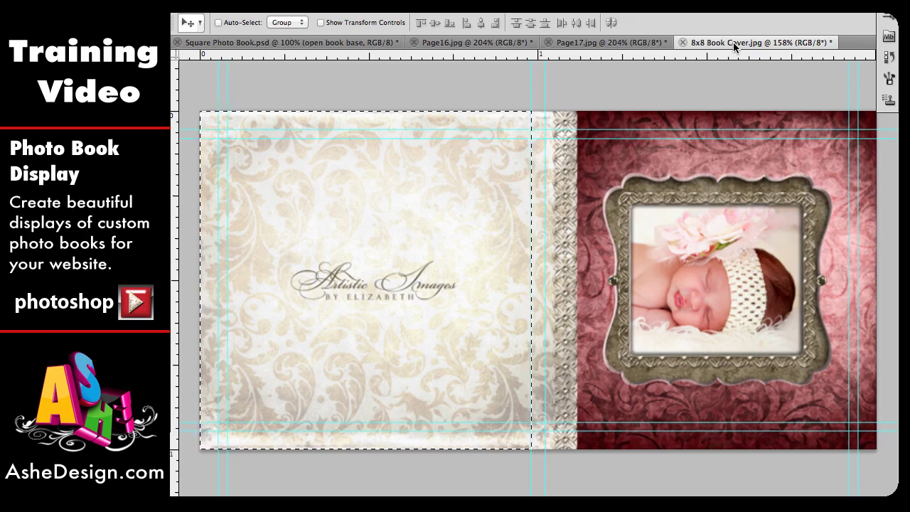
key(ctrl+a)
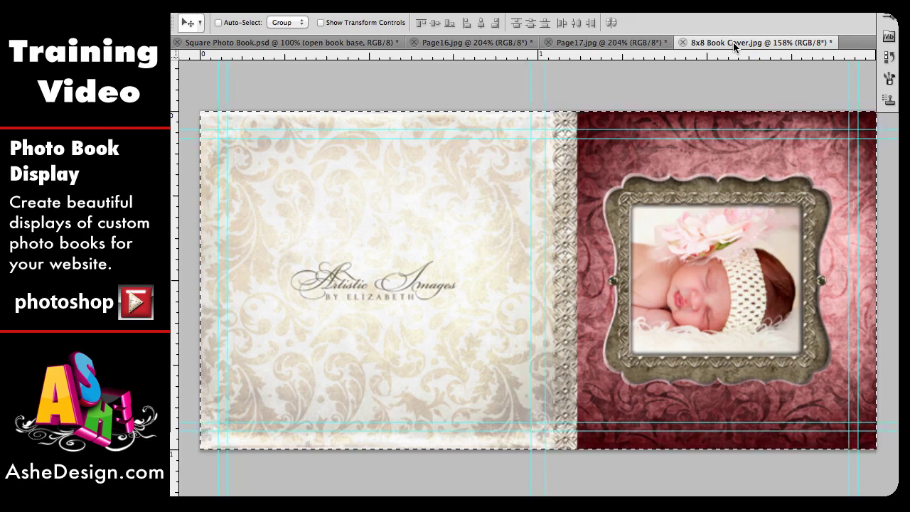
click(225, 43)
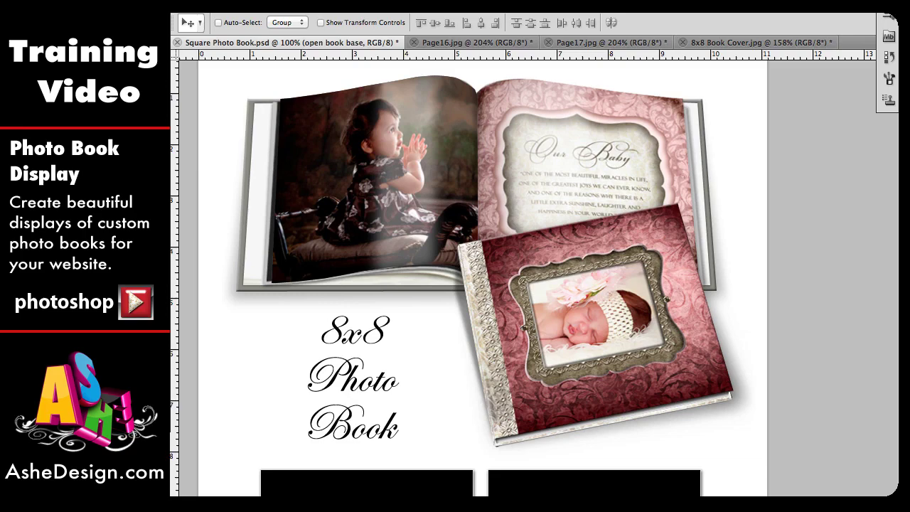
key(ctrl+v)
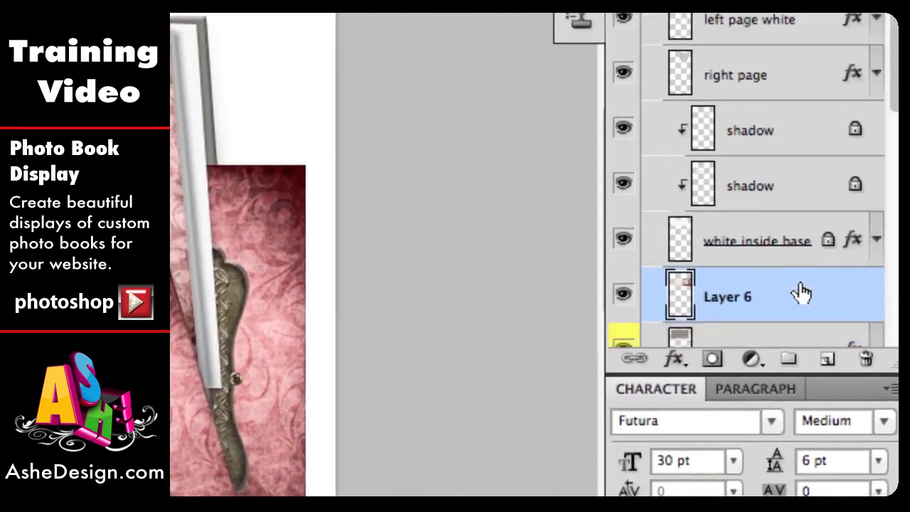
Clip Layer 6 to the open book base layer with a clipping mask.
scroll(845, 290, down, 4)
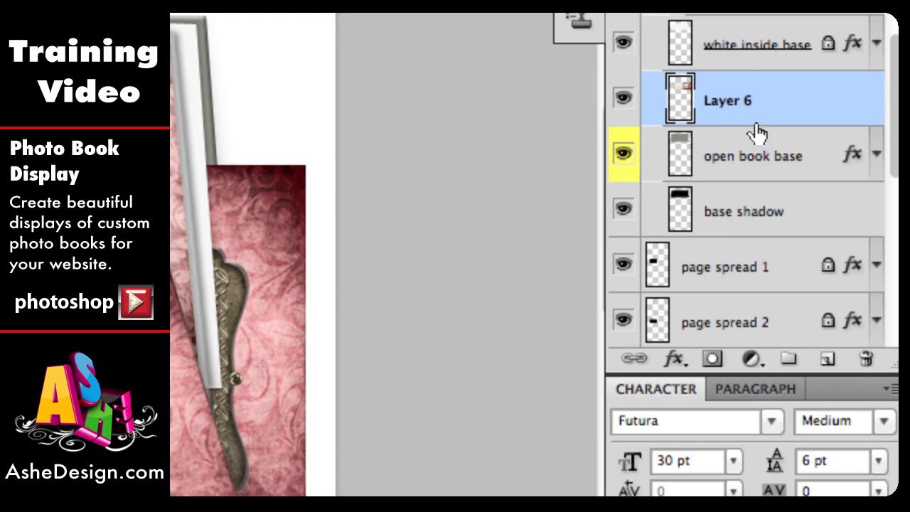
right_click(755, 118)
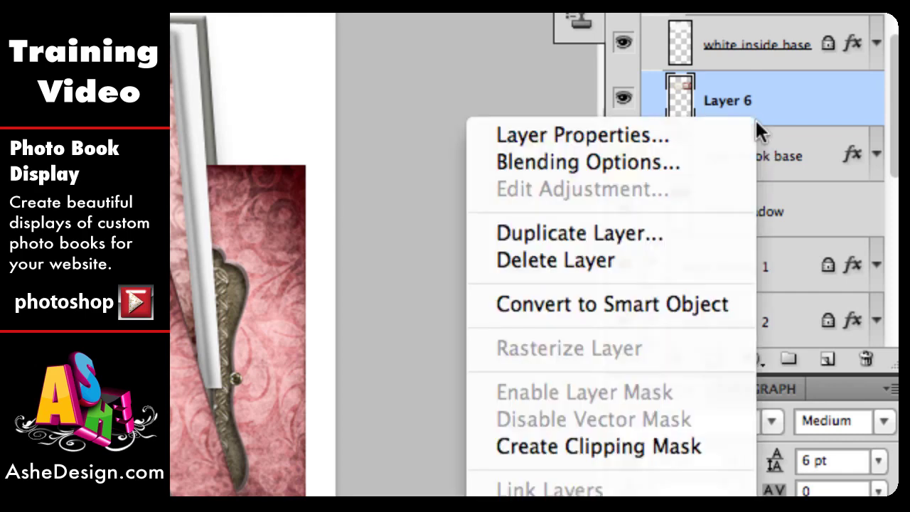
click(605, 446)
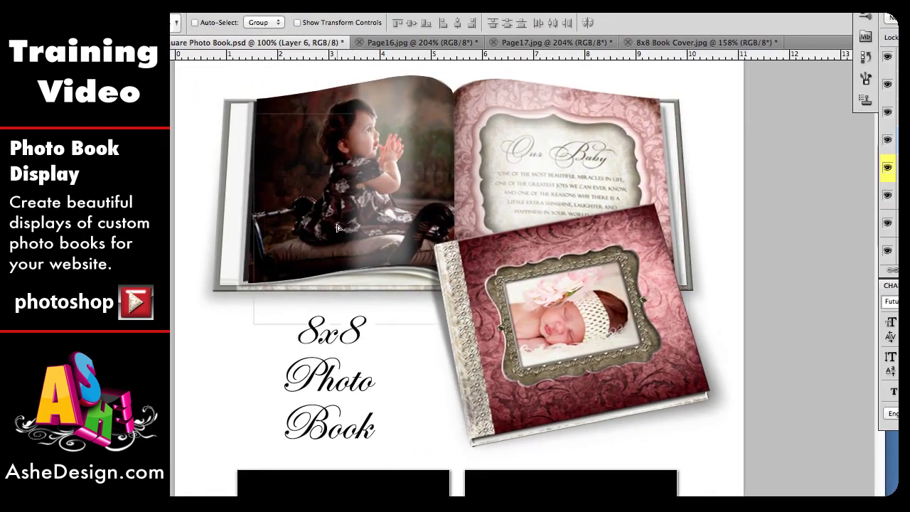
Move Layer 6 over the open book so the cover artwork lies along the base's visible edges.
drag(299, 172, 340, 186)
right_click(340, 184)
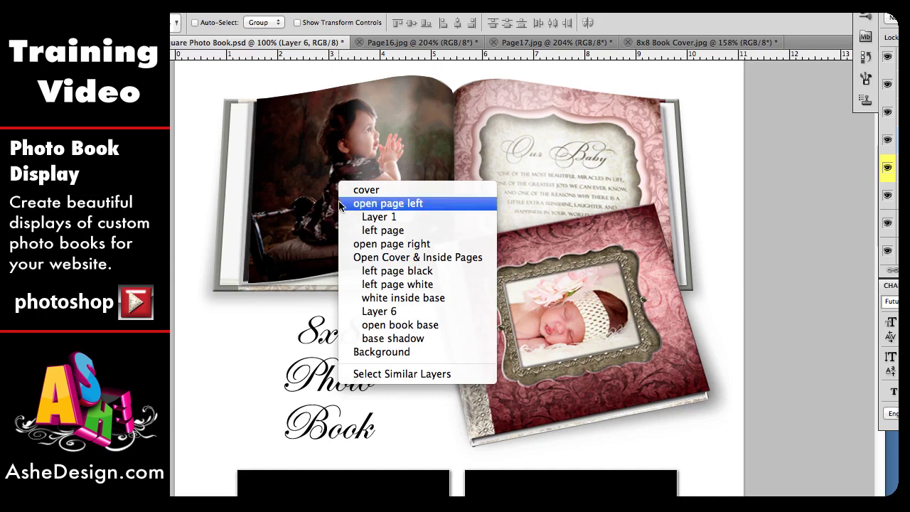
click(283, 289)
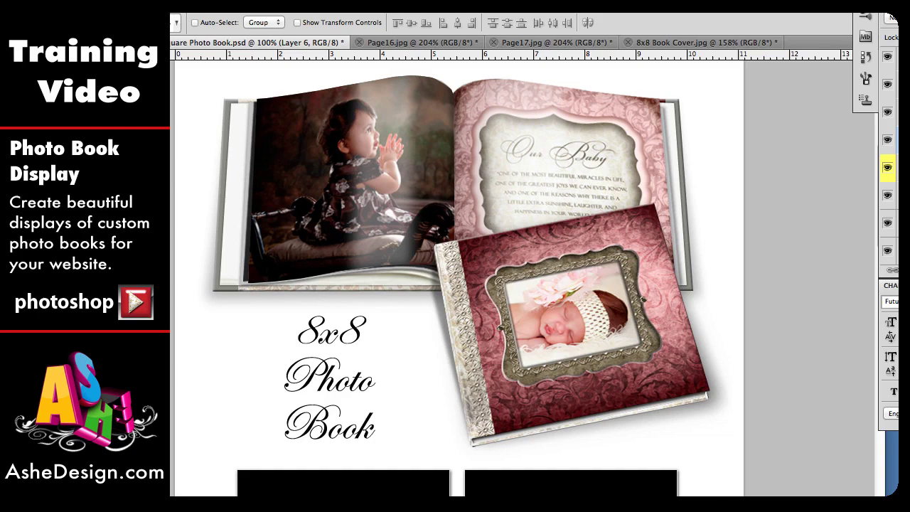
Distort Layer 6 so its two left corners meet the lower-left and upper-left corners of the open book base.
key(super+plus)
key(super+plus)
key(super+plus)
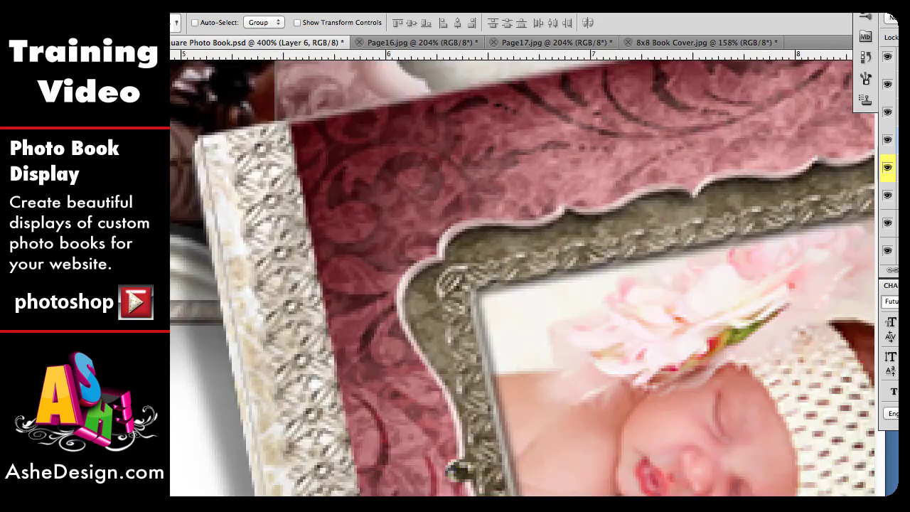
scroll(271, 372, left, 15)
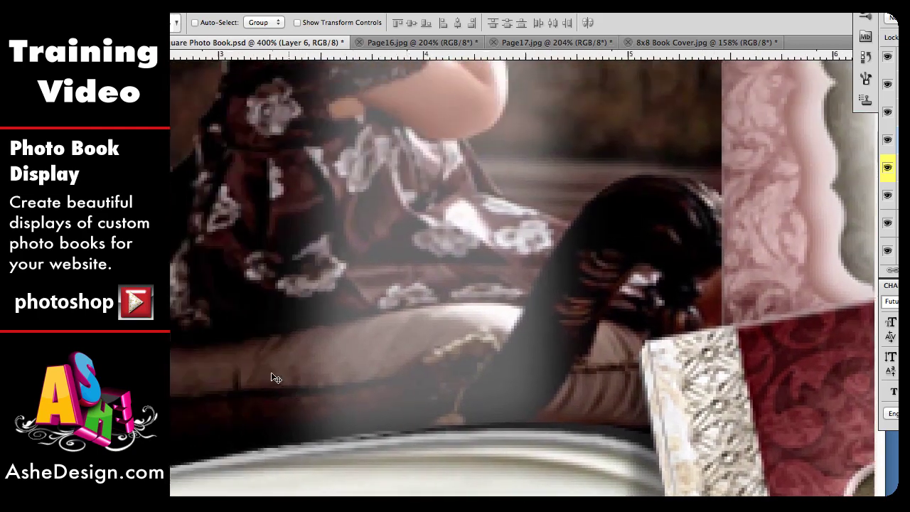
scroll(275, 377, left, 10)
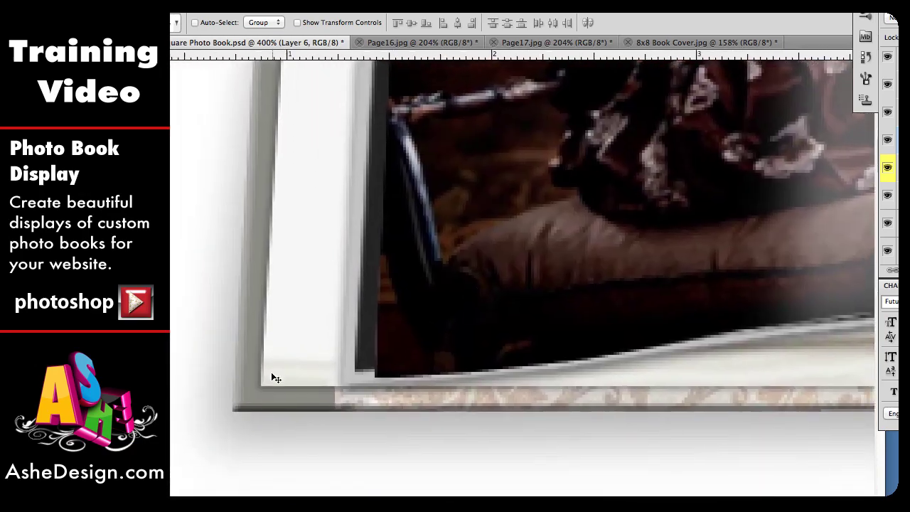
key(super+t)
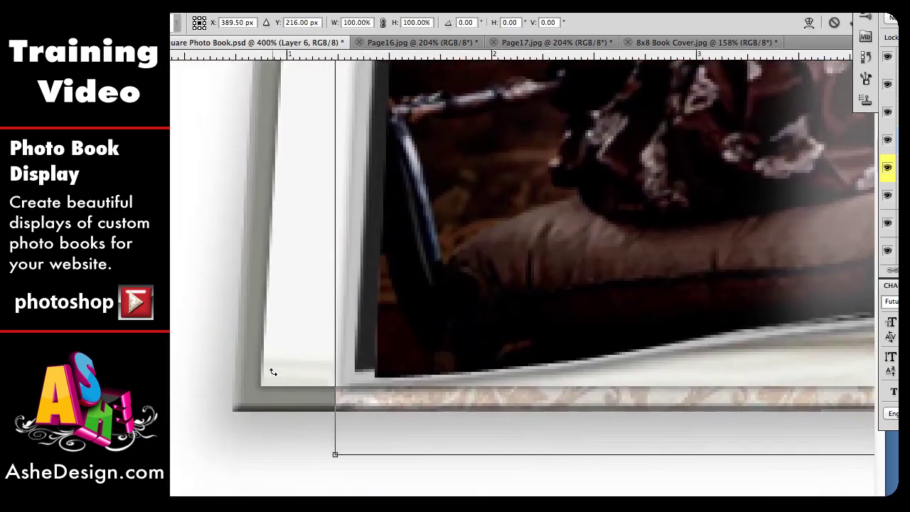
right_click(386, 387)
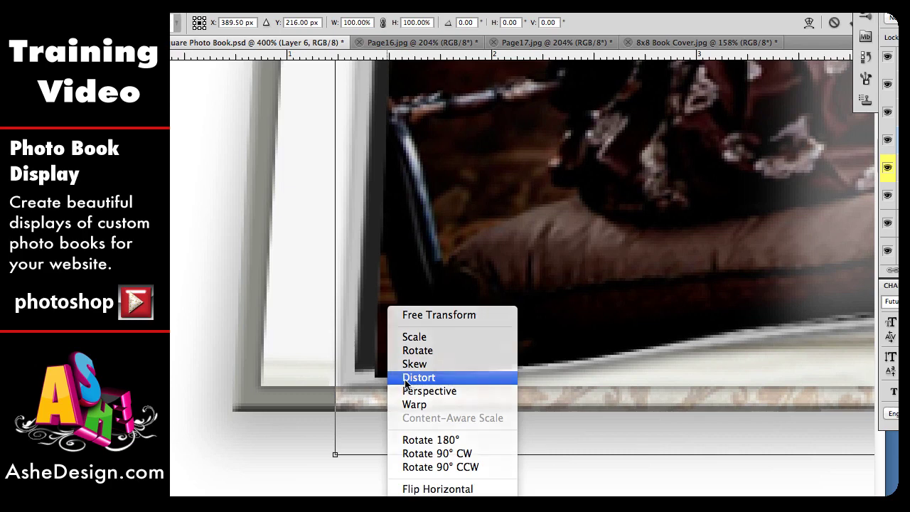
click(406, 381)
drag(334, 458, 232, 415)
scroll(424, 169, up, 15)
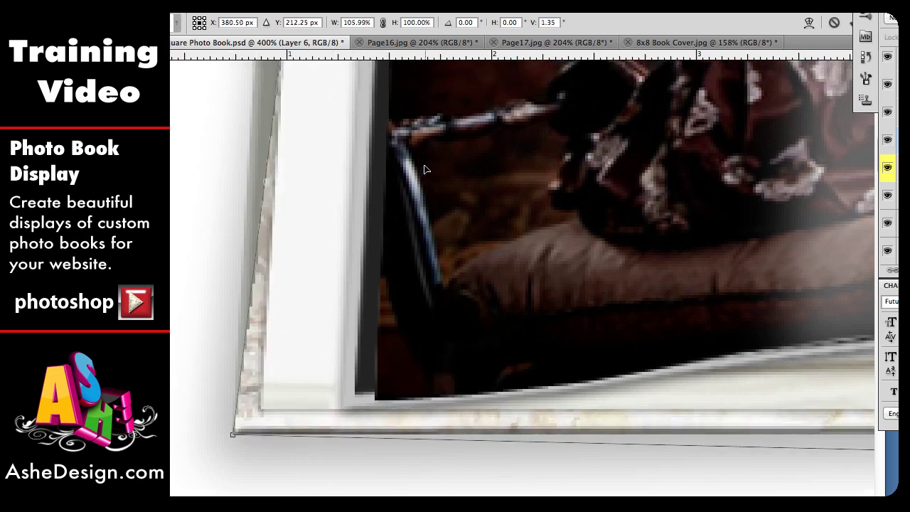
scroll(423, 169, up, 5)
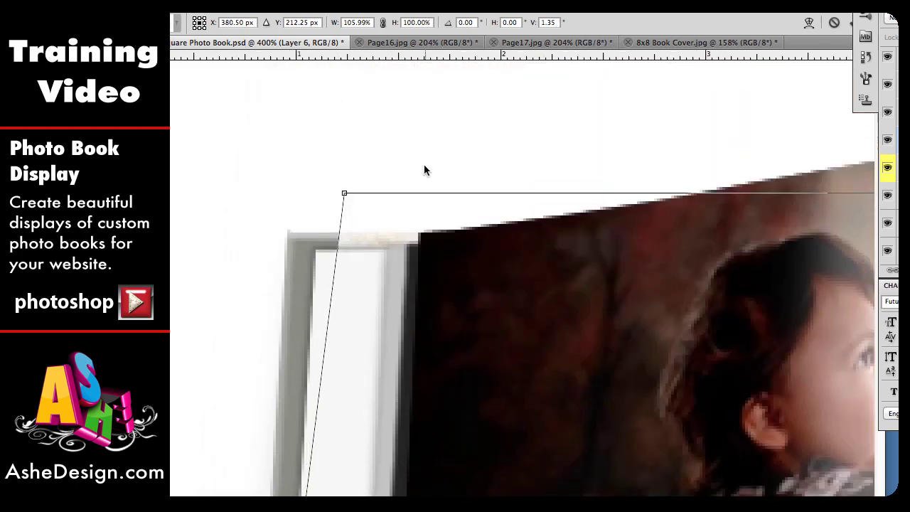
drag(343, 192, 284, 236)
Pull Layer 6's two right corners onto the open book base's upper-right and lower-right corners and apply the distortion.
scroll(704, 276, right, 20)
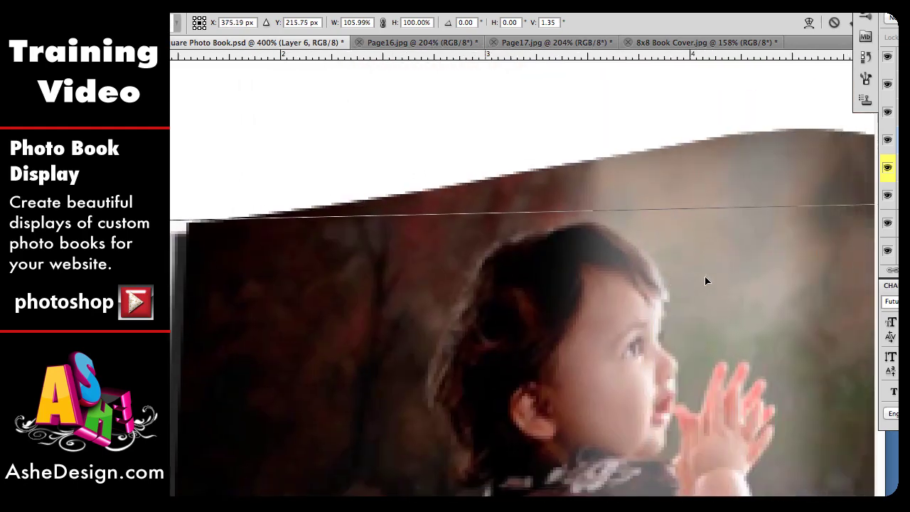
scroll(706, 281, right, 10)
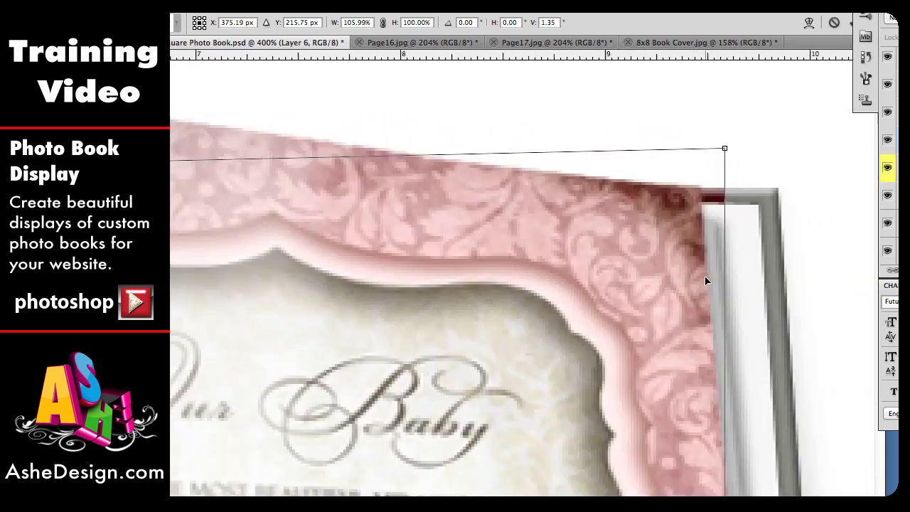
drag(716, 152, 769, 193)
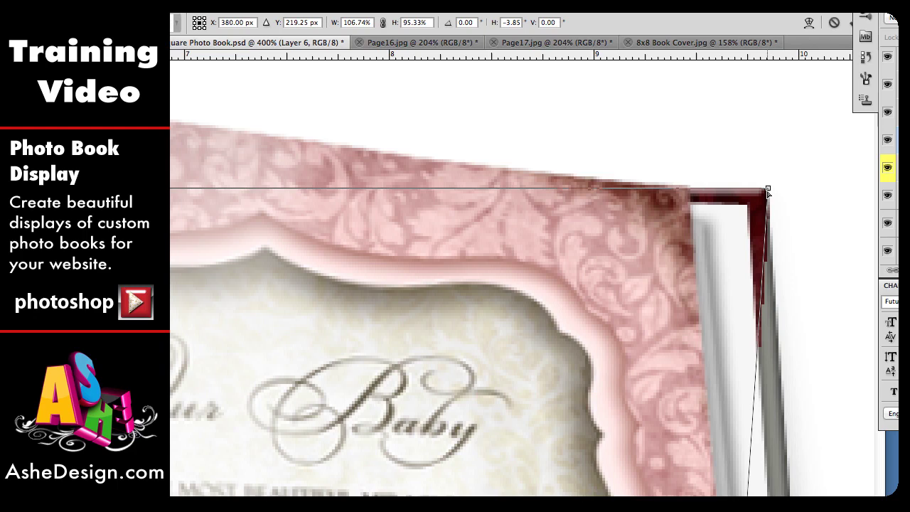
scroll(702, 402, down, 6)
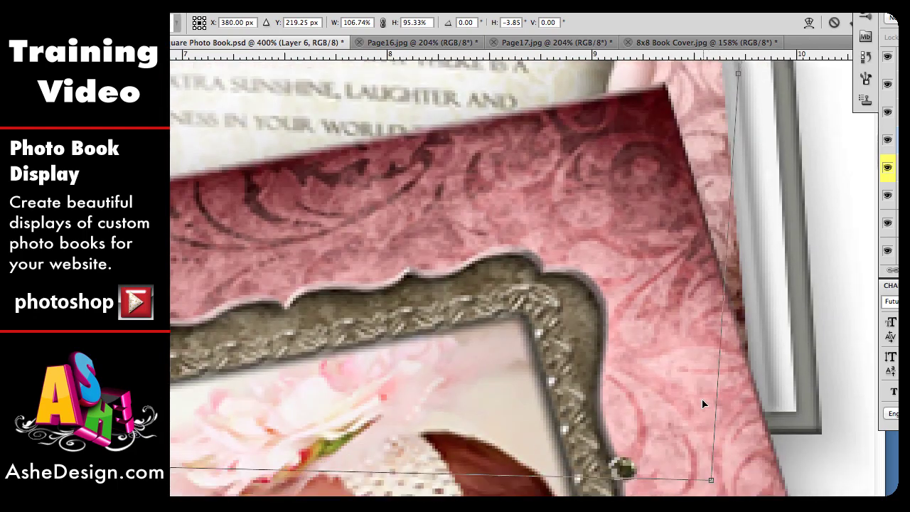
scroll(703, 404, down, 2)
drag(712, 433, 825, 393)
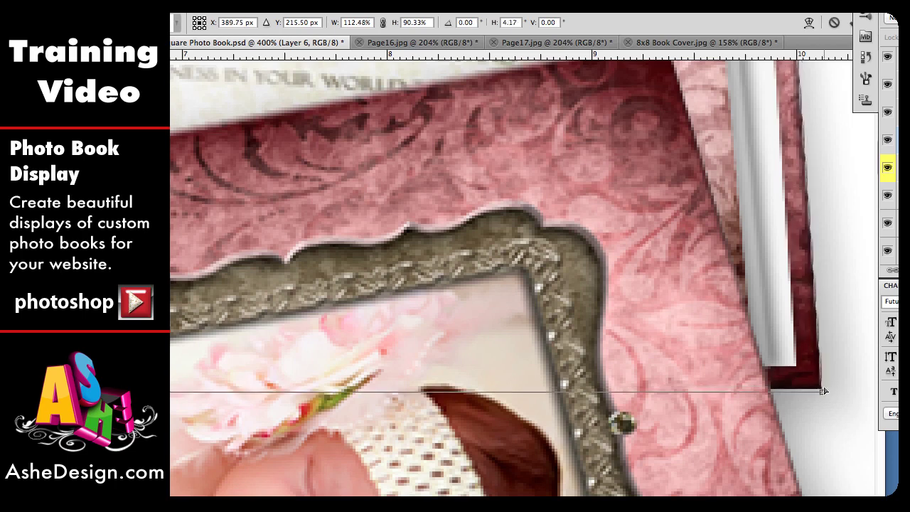
drag(823, 390, 823, 391)
key(Return)
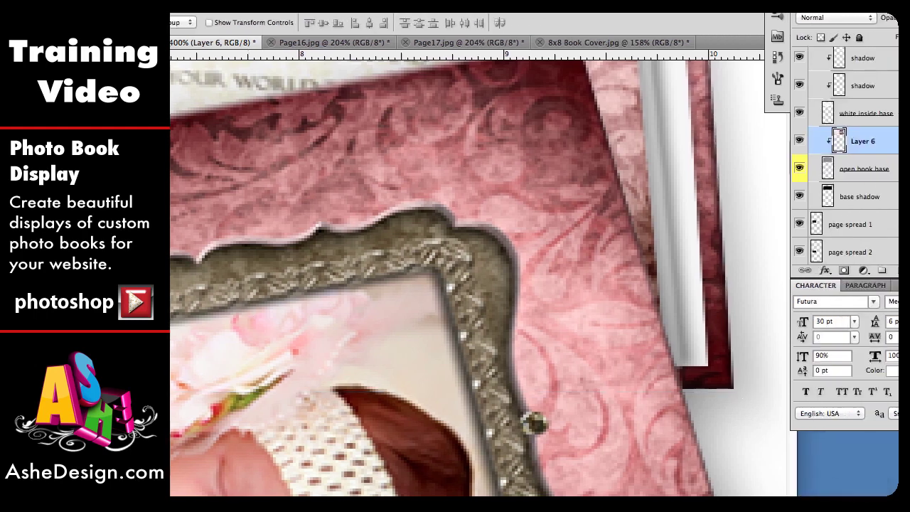
key(super+minus)
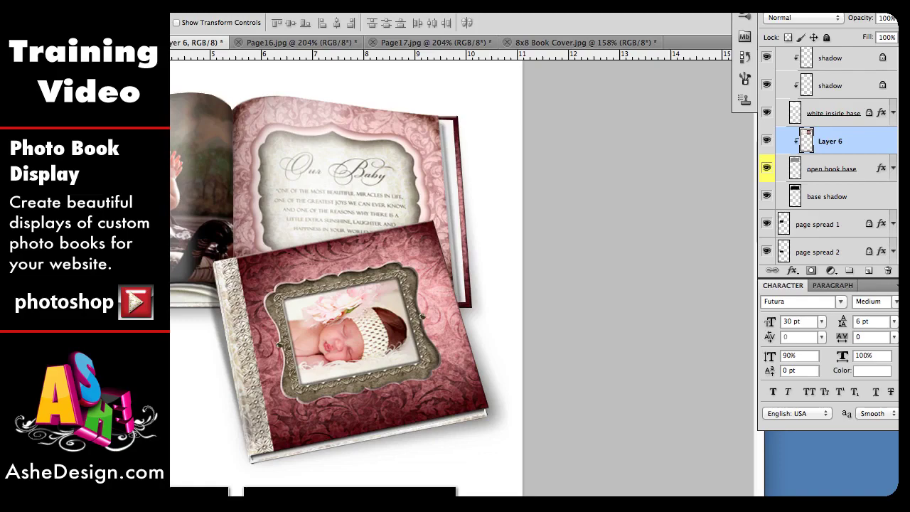
scroll(451, 270, left, 10)
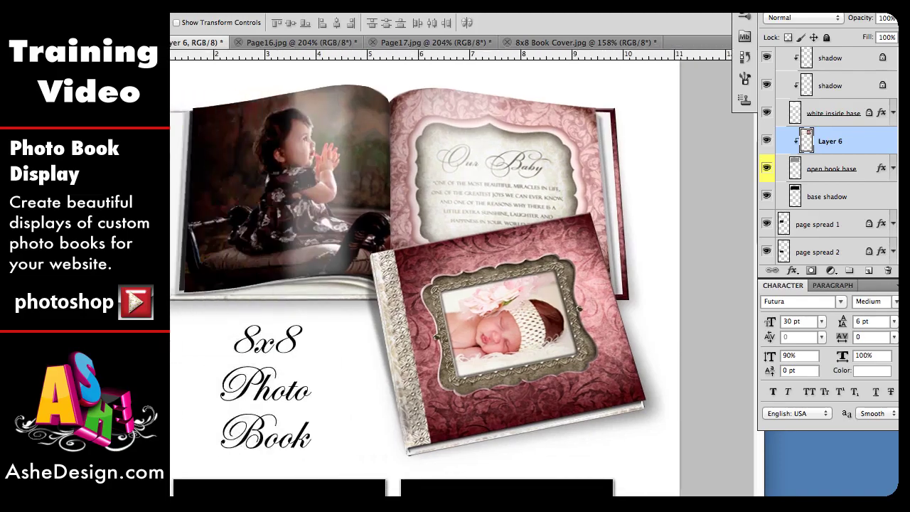